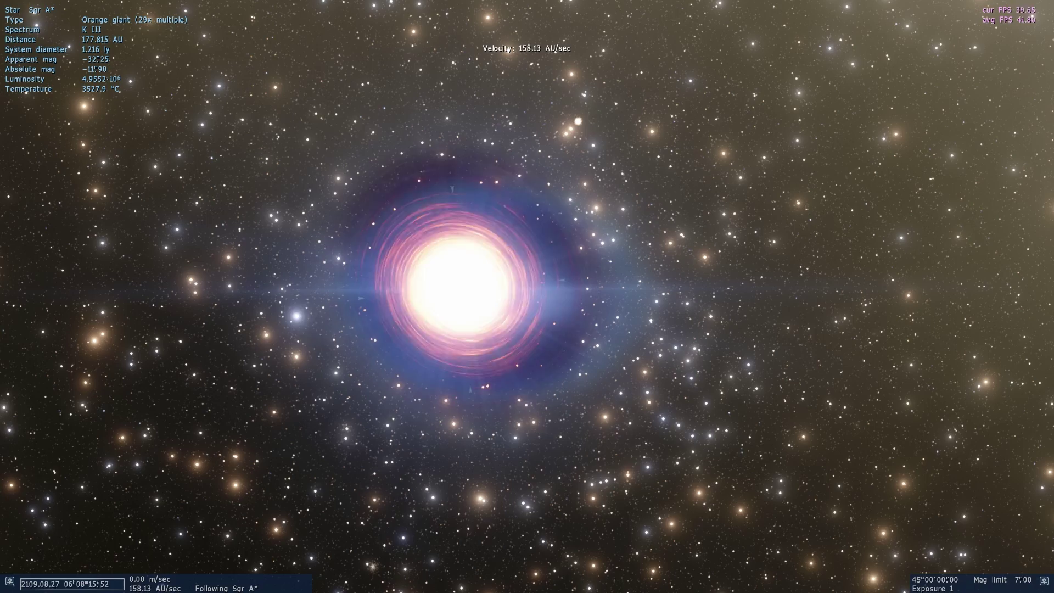
Fly closer to the glowing disk around Sgr A*
key("w")
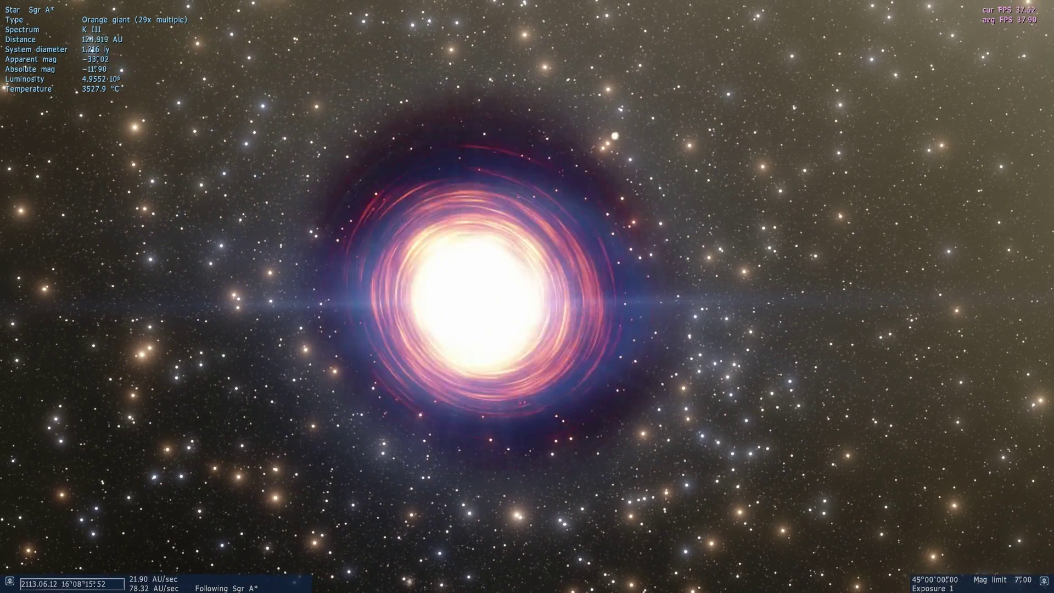
key("w")
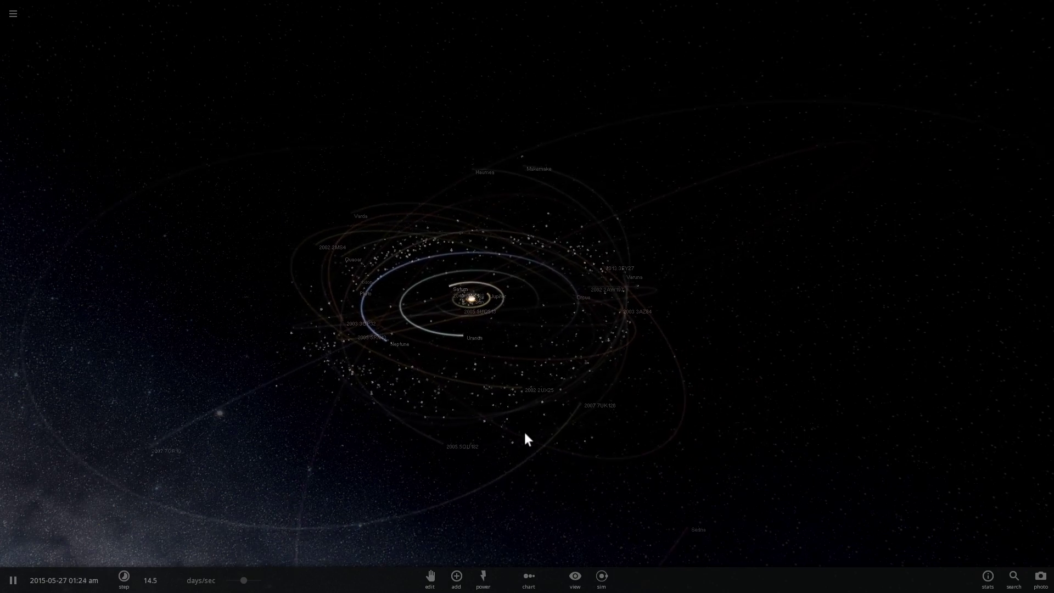
Start an empty simulation in Universe Sandbox and add a black hole named V404 Cygni with a mass of 9 suns
left_click(12, 15)
left_click(34, 141)
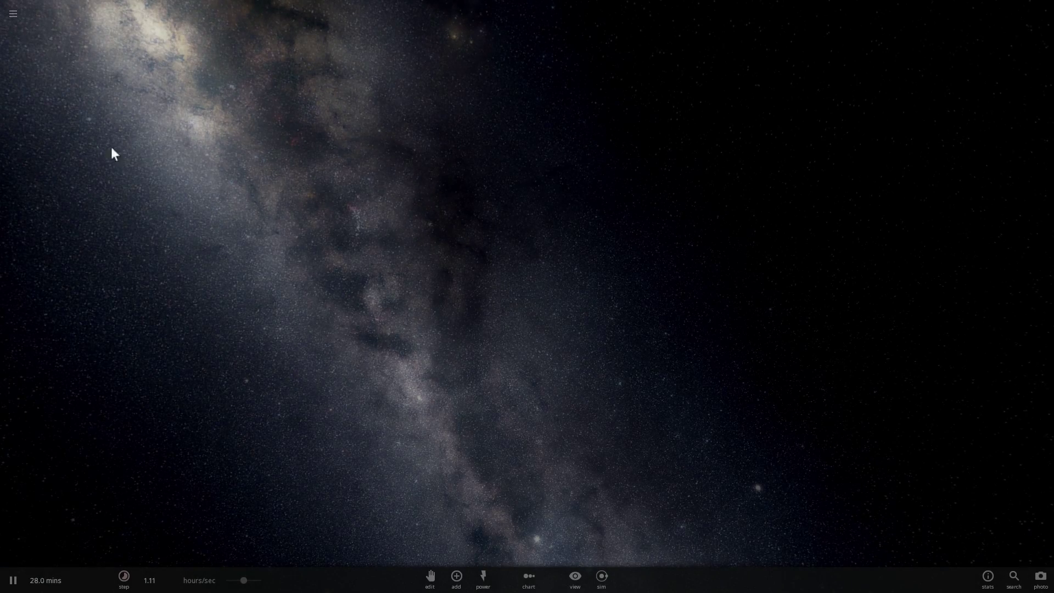
left_click(456, 575)
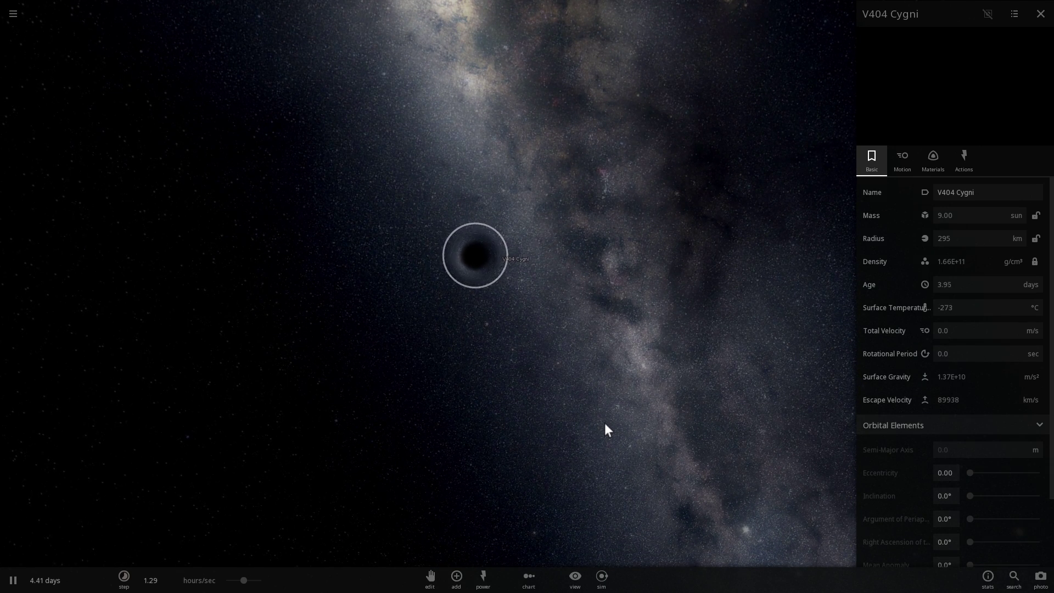
Add the Sun in orbit around the V404 Cygni black hole, well outside the star's own radius
right_click_drag(431, 299, 518, 312)
double_click(521, 313)
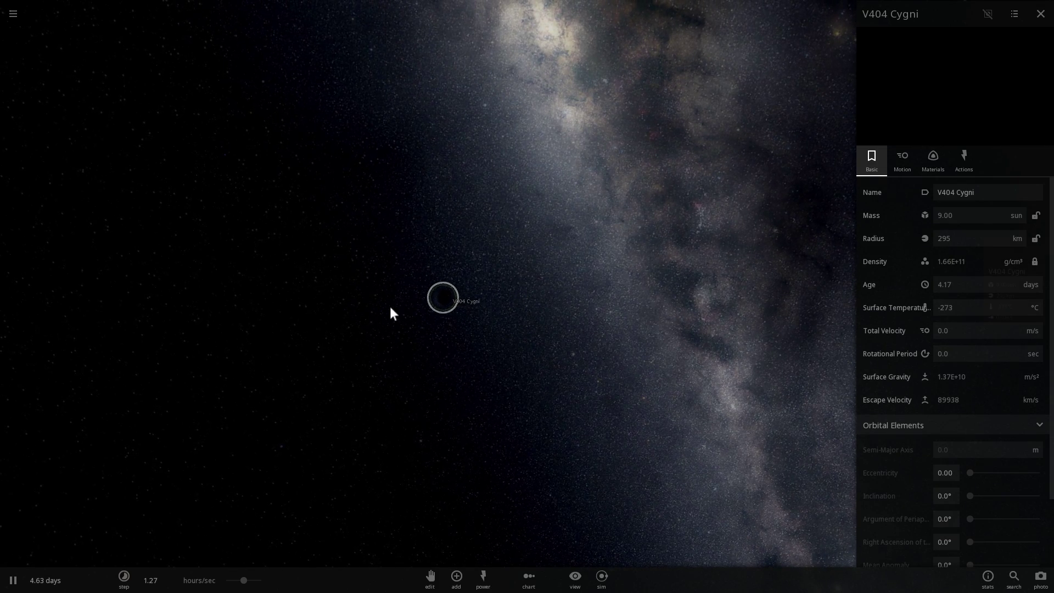
right_click_drag(390, 311, 410, 316)
left_click_drag(410, 316, 452, 326)
right_click_drag(452, 325, 453, 337)
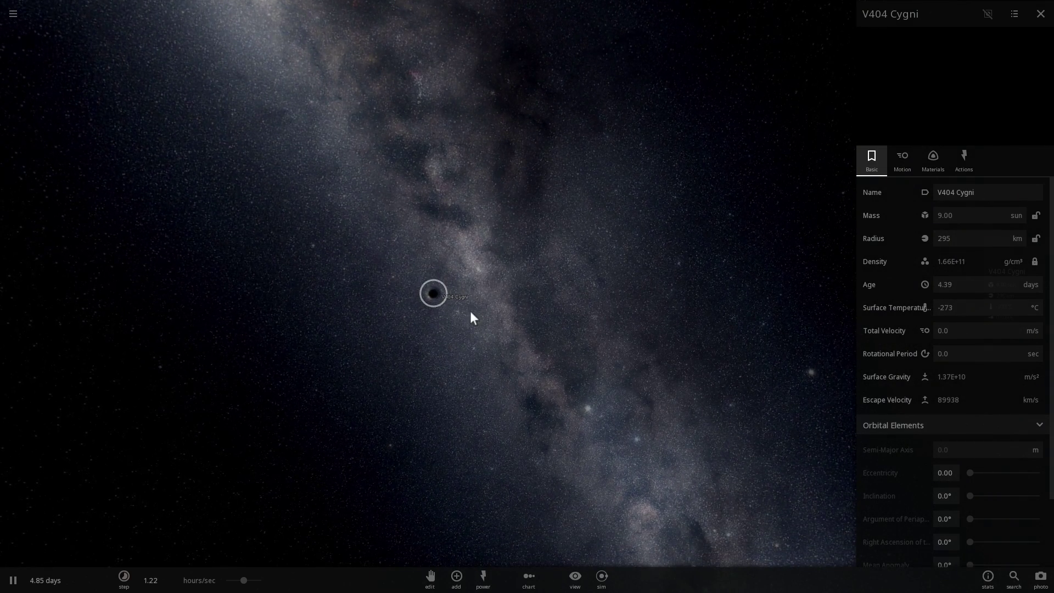
left_click_drag(467, 354, 410, 372)
left_click(457, 585)
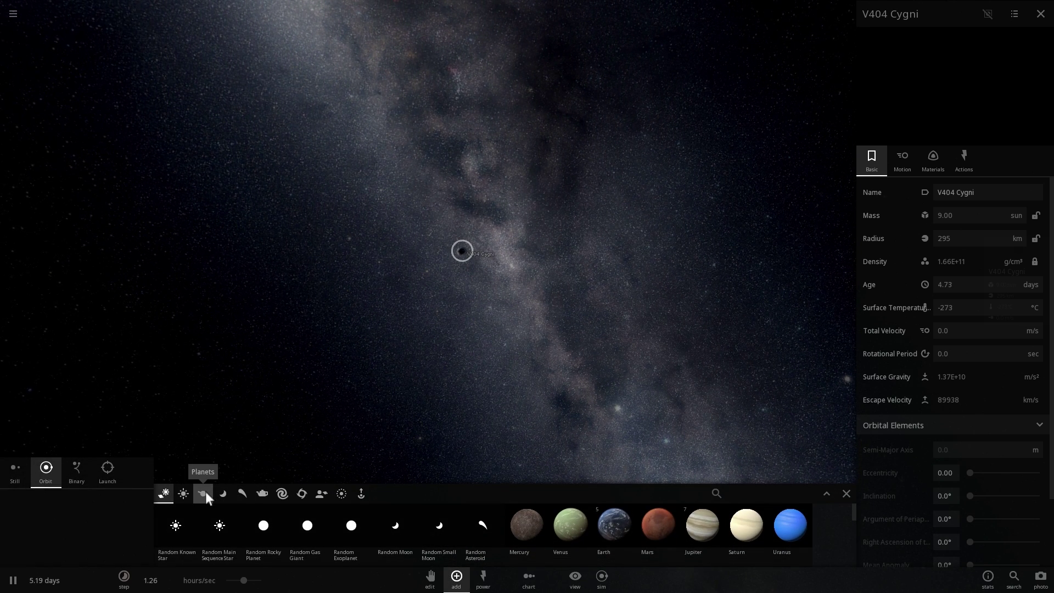
left_click(183, 493)
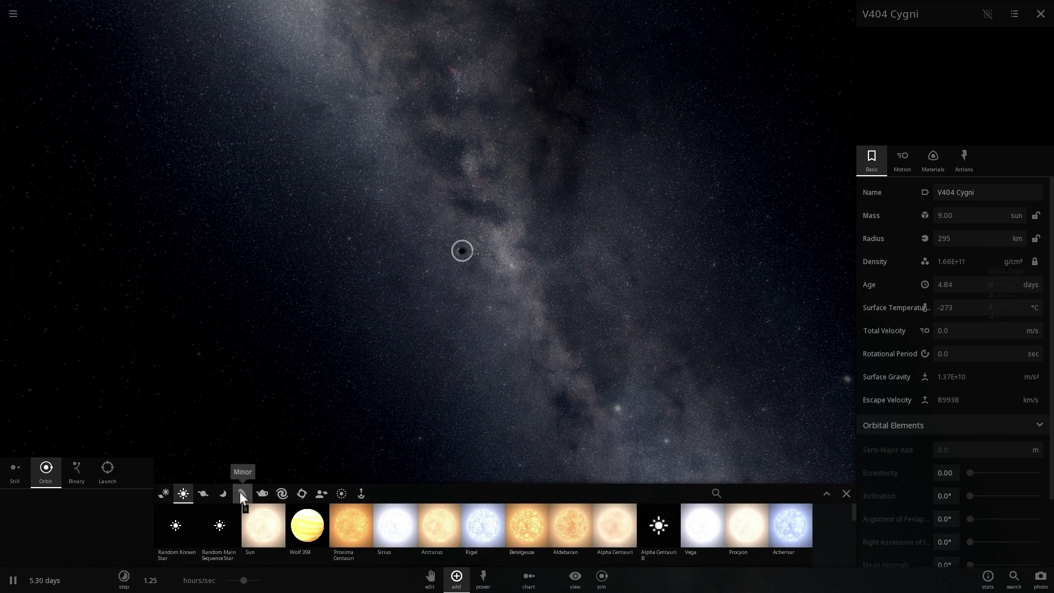
left_click(263, 526)
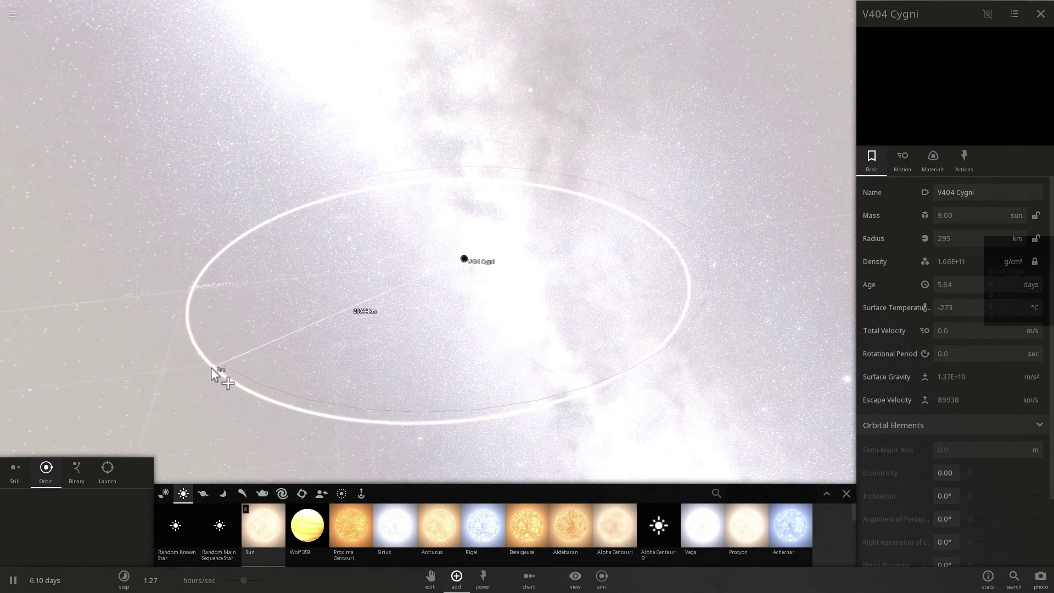
left_click(209, 380)
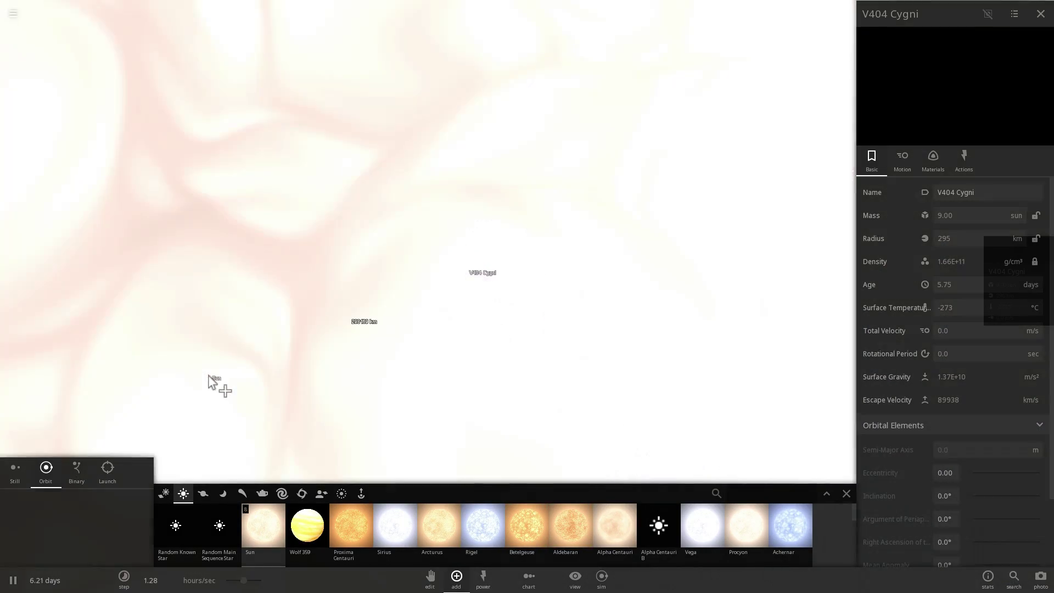
scroll(206, 367, "down", 10)
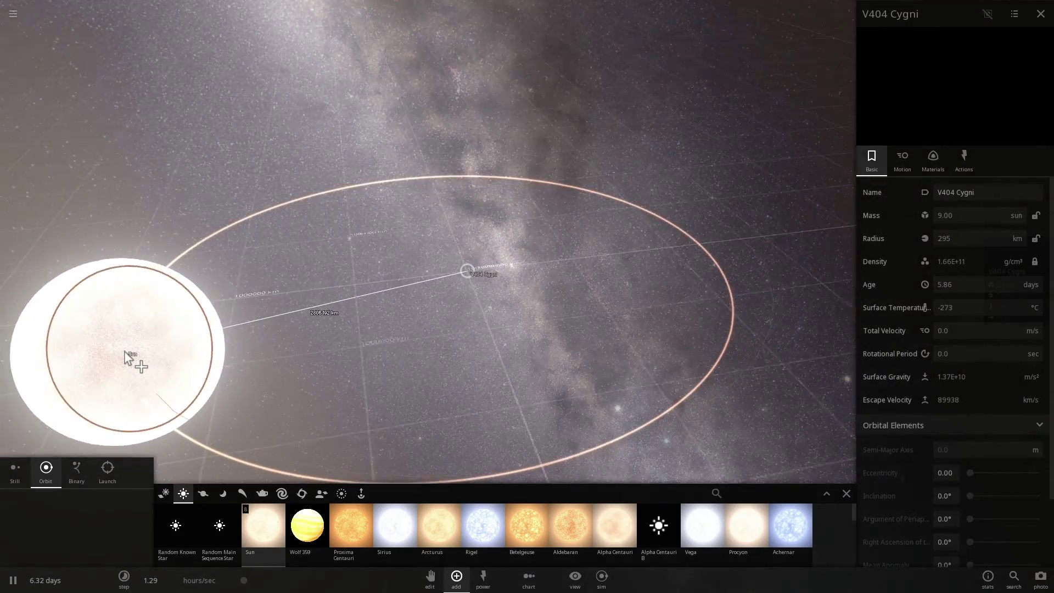
scroll(128, 357, "down", 5)
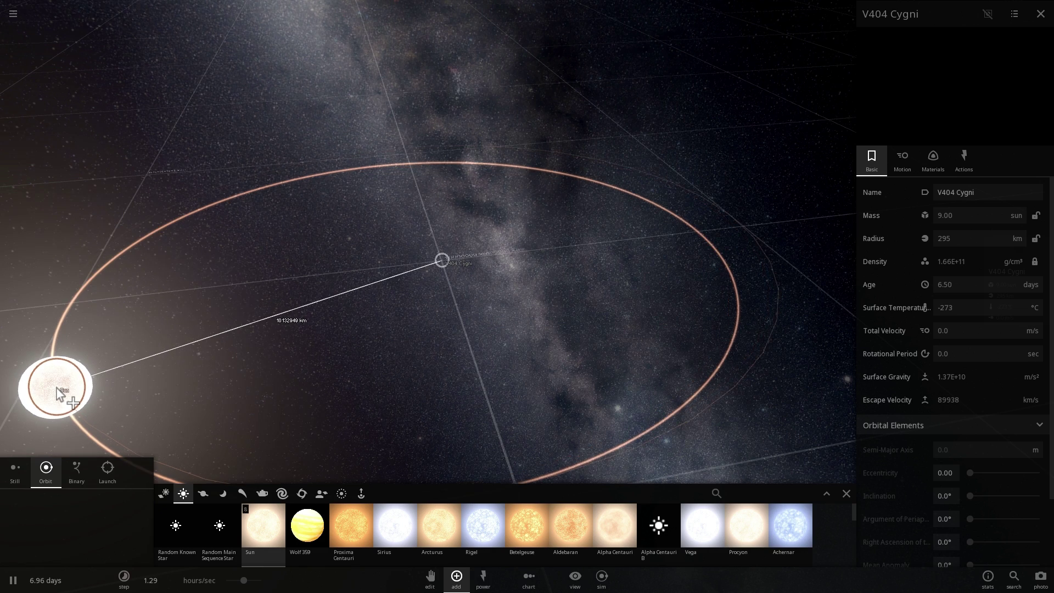
left_click(62, 389)
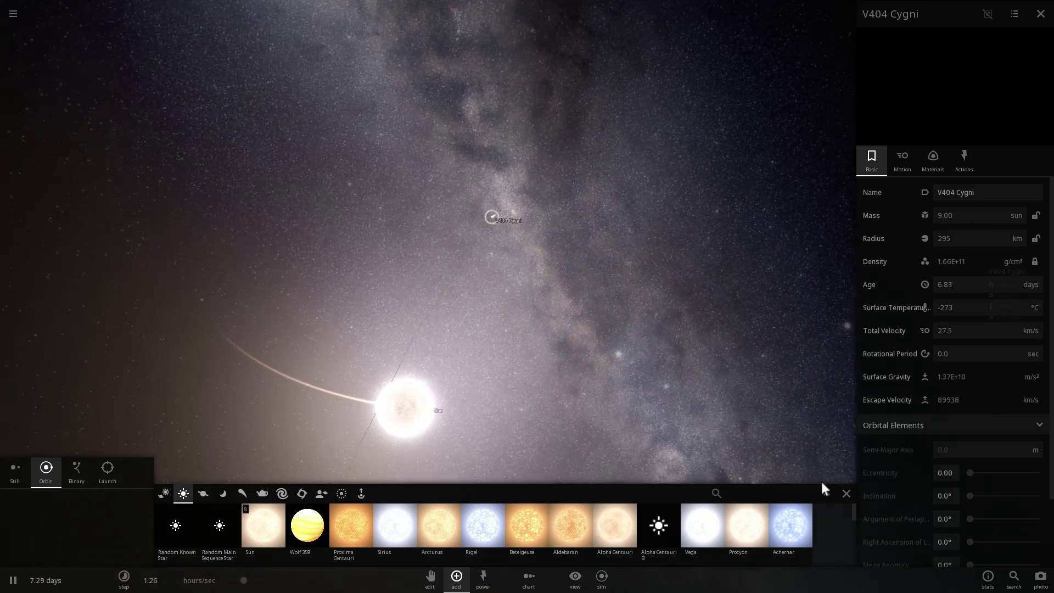
left_click(845, 493)
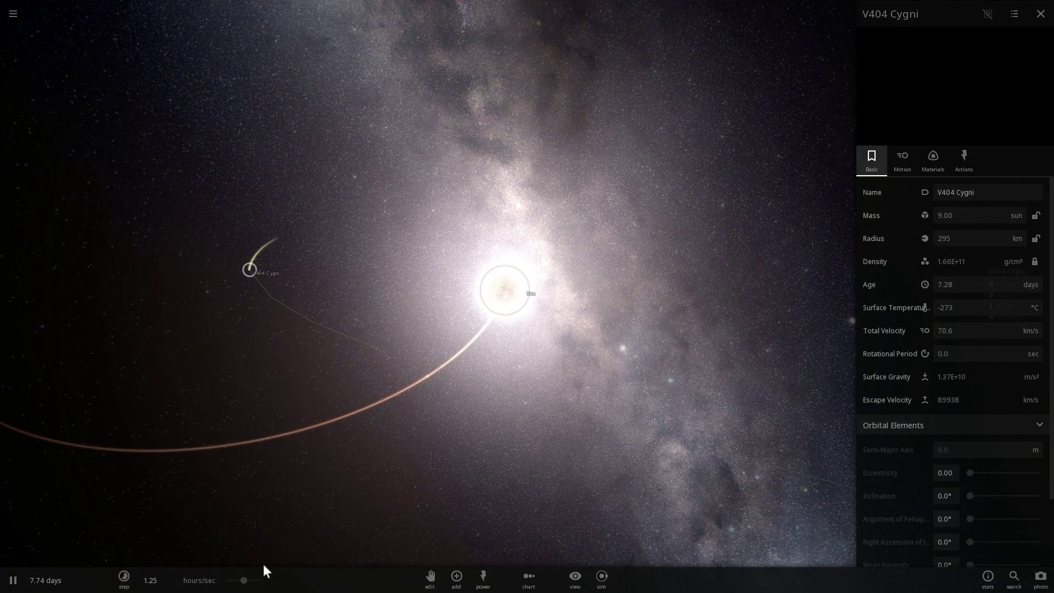
Slow the simulation speed to about 3.2 minutes per second
left_click_drag(243, 580, 212, 582)
scroll(485, 245, "up", 2)
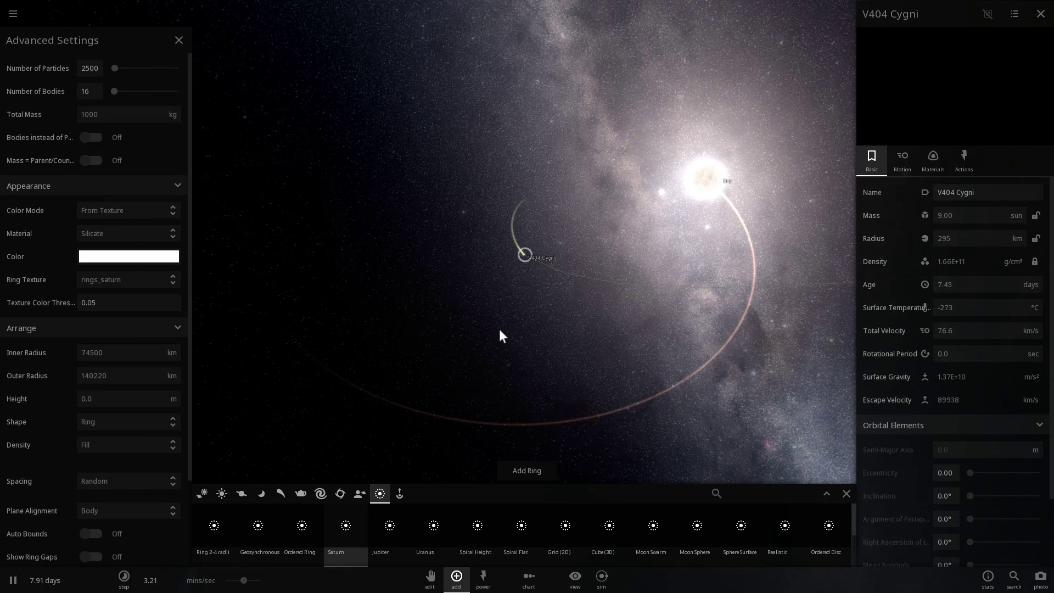
Add a carbon dioxide particle ring around V404 Cygni with a 9000 km inner radius and a 26 lunar distance outer radius
right_click_drag(562, 350, 347, 400)
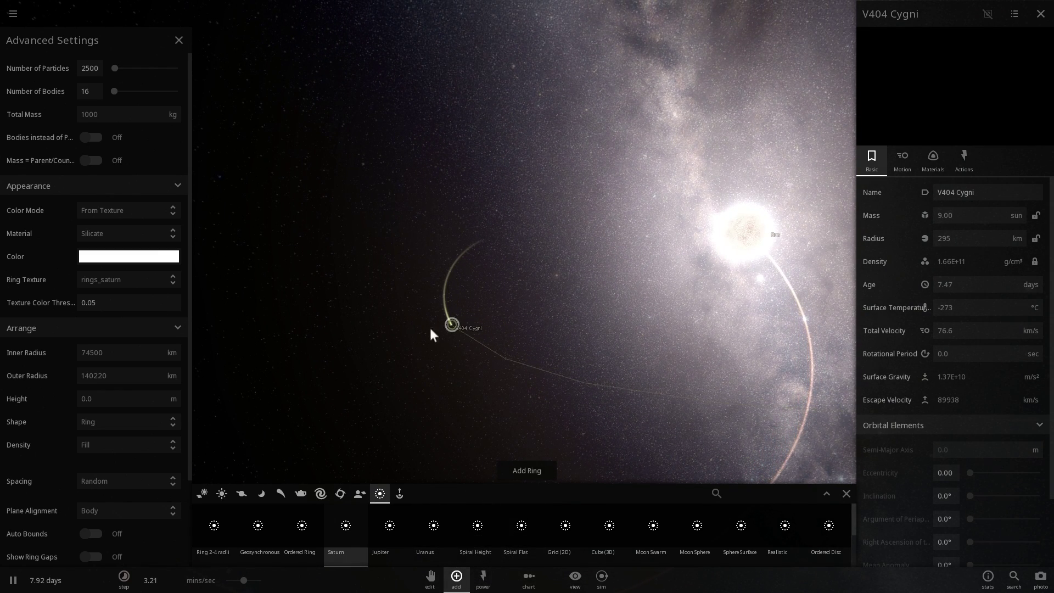
double_click(119, 350)
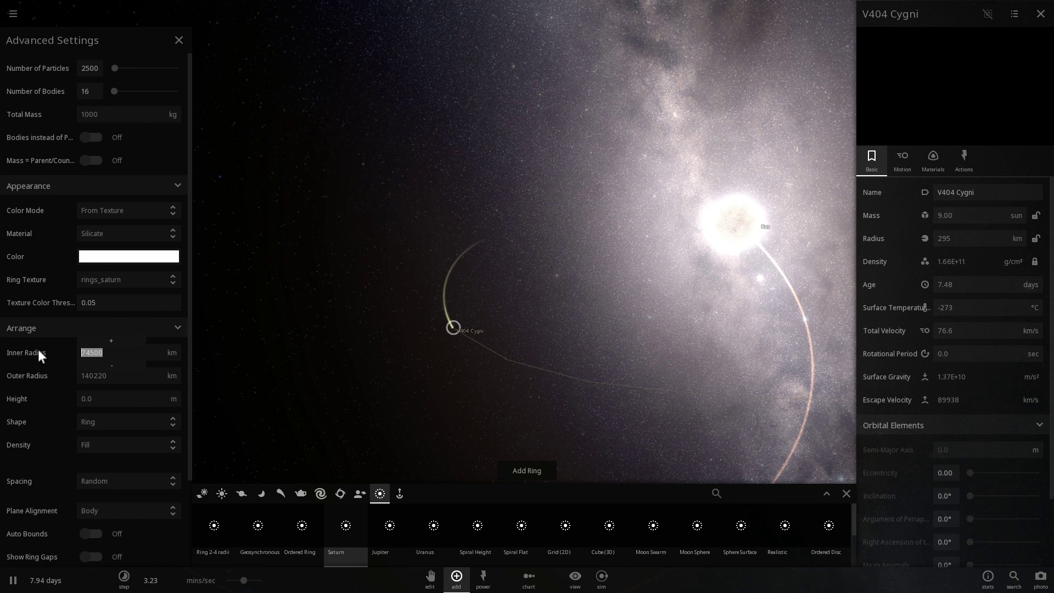
type("9000")
left_click_drag(128, 379, 23, 379)
type("1000")
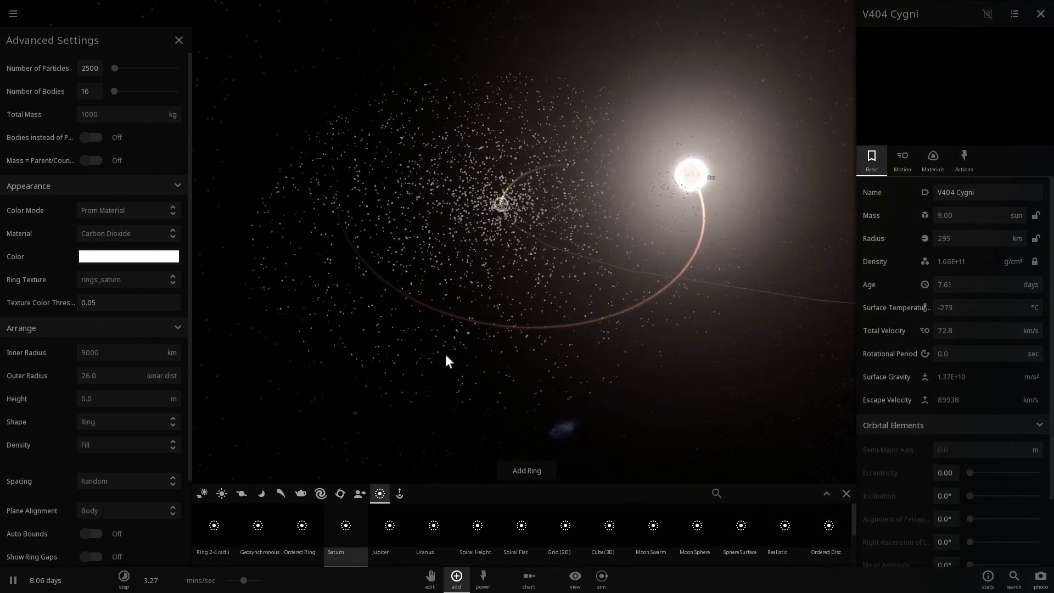
Set the material for the next particle ring to Silicate
right_click_drag(446, 354, 514, 361)
left_click_drag(515, 362, 627, 338)
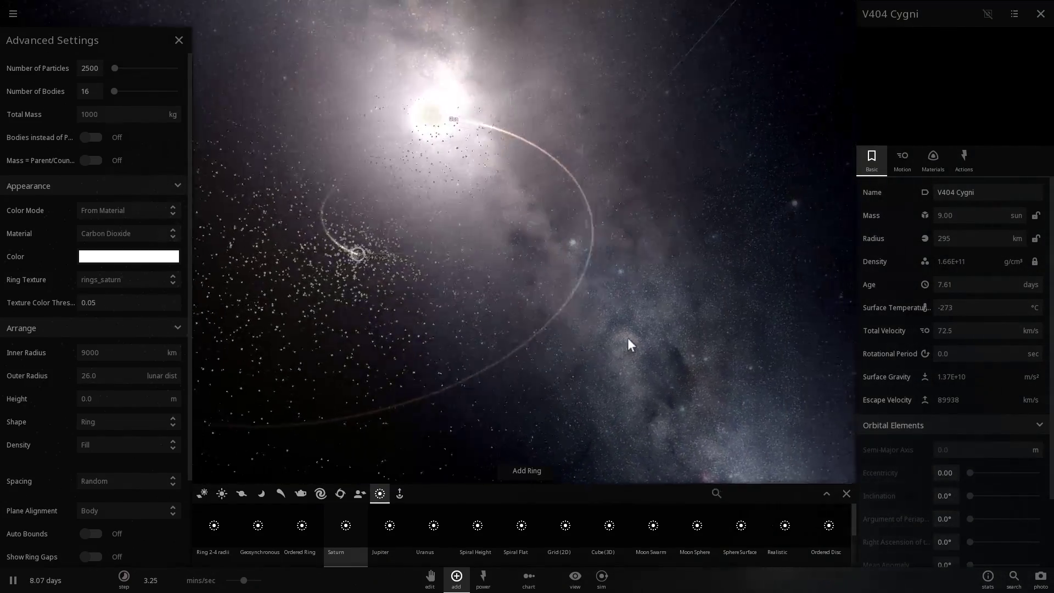
right_click_drag(628, 337, 562, 336)
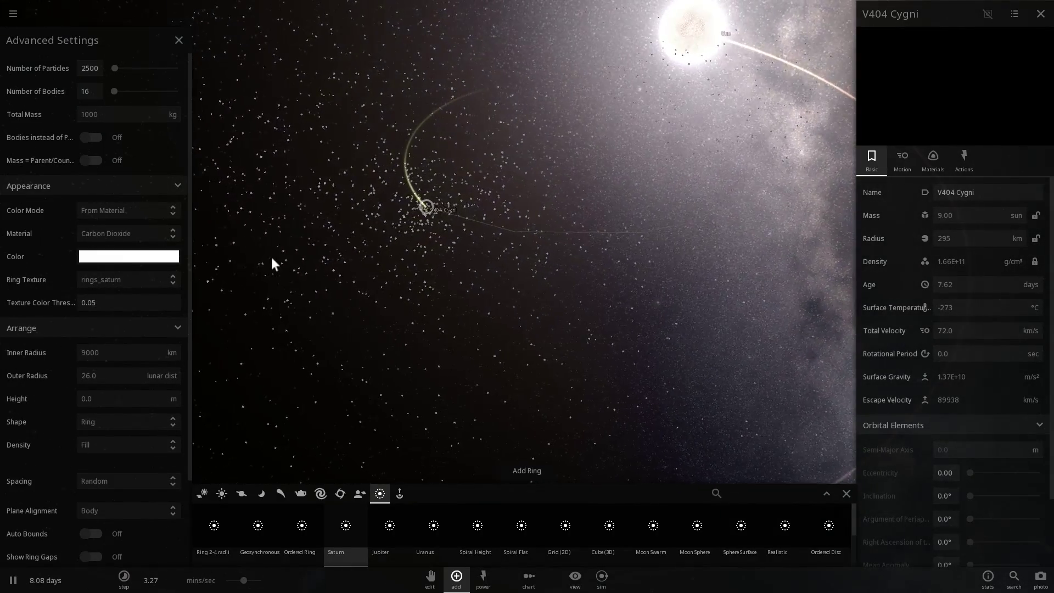
left_click(146, 236)
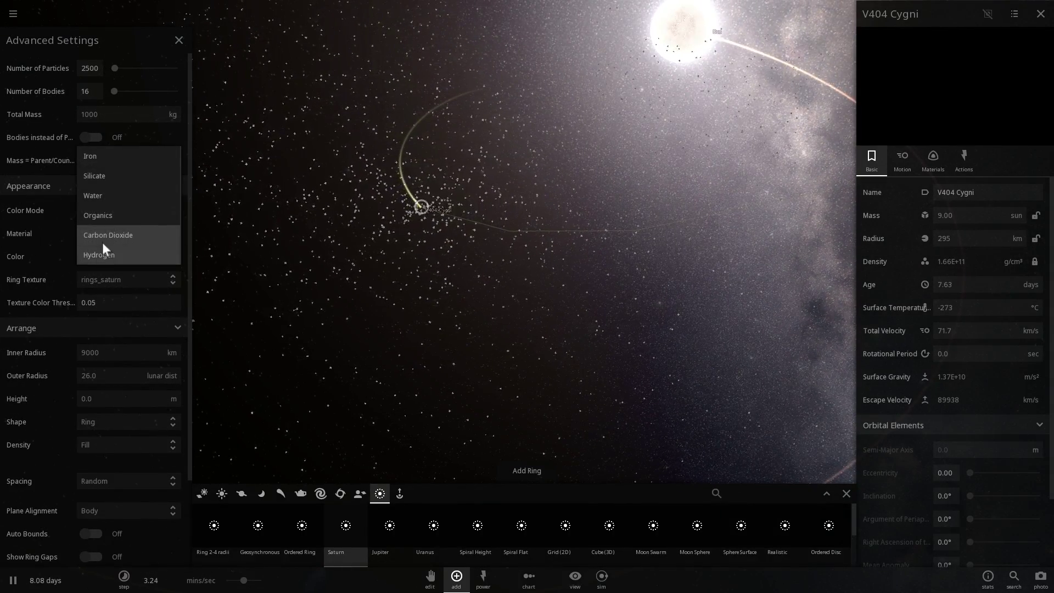
left_click(107, 217)
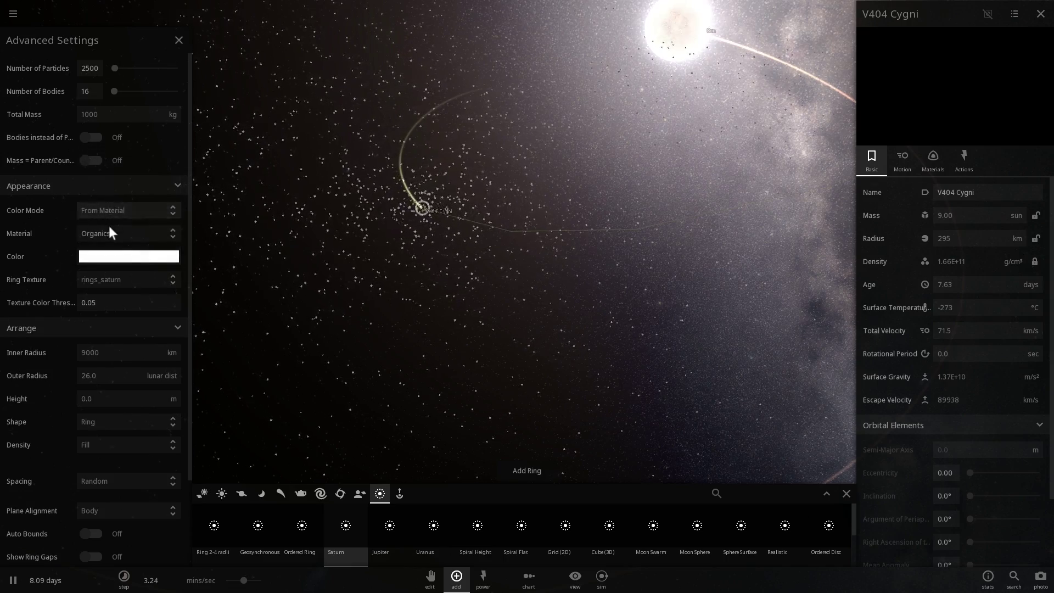
left_click(115, 234)
left_click(97, 193)
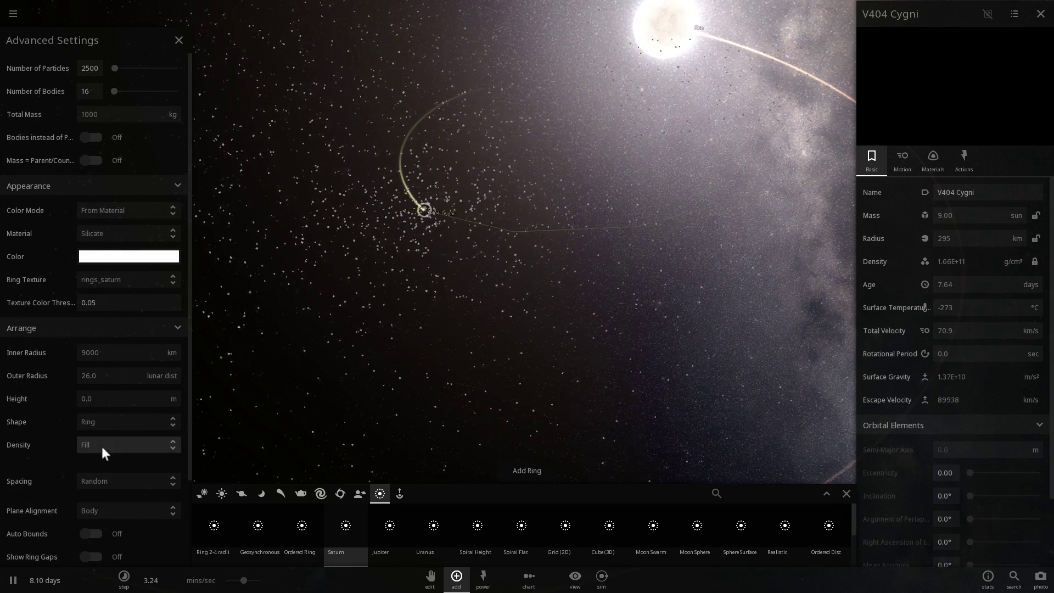
Set the ring shape to Spiral with the Exponential spiral type and add it around V404 Cygni
left_click(107, 421)
left_click(101, 482)
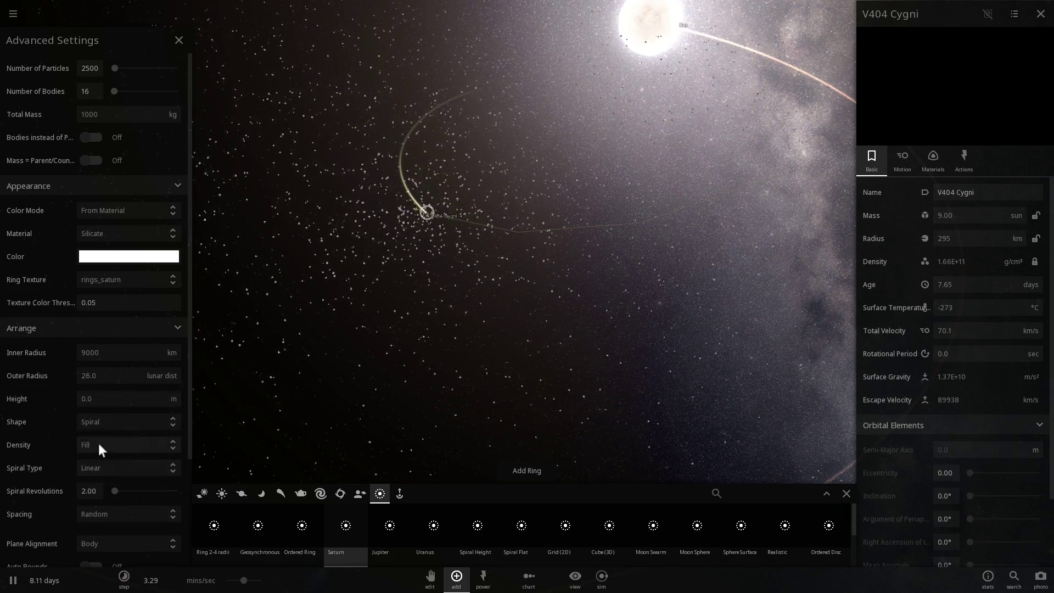
left_click(106, 465)
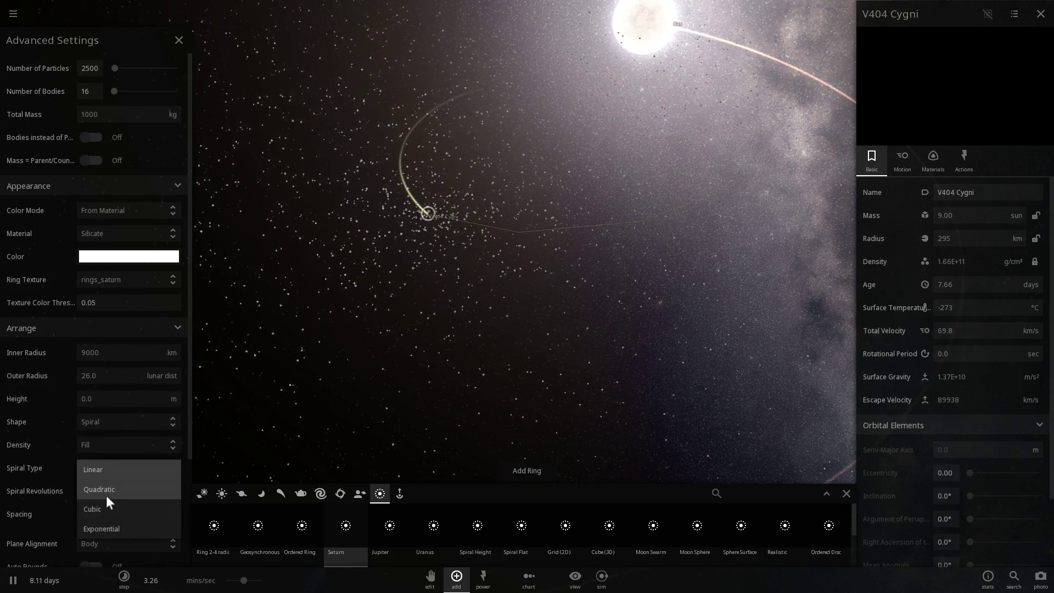
left_click(107, 521)
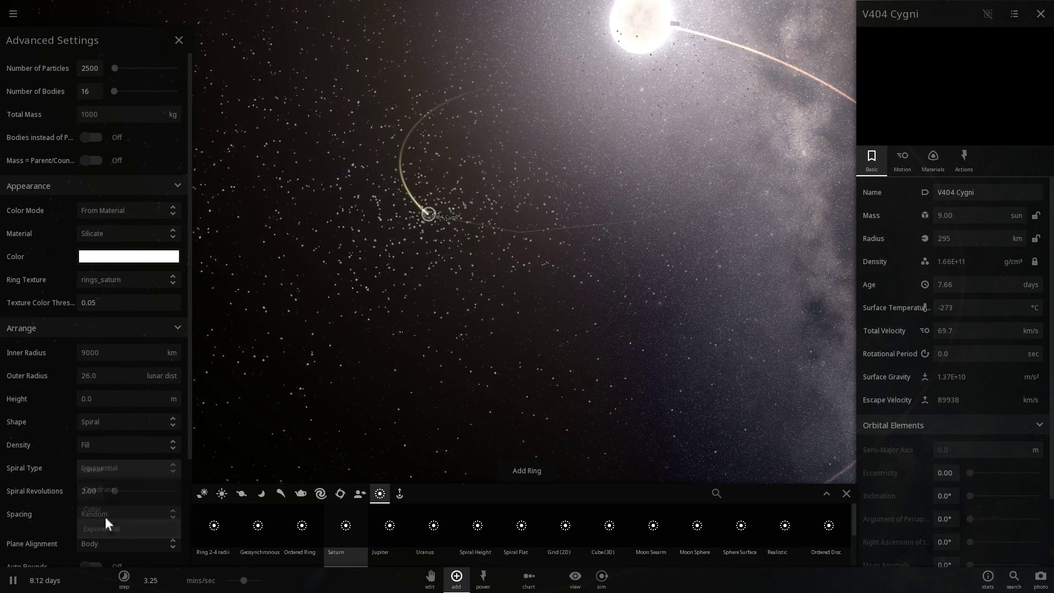
left_click(524, 471)
Set the spiral revolutions to about 15.38, add another spiral ring around V404 Cygni and close the advanced settings
scroll(521, 403, "down", 3)
right_click_drag(512, 372, 409, 365)
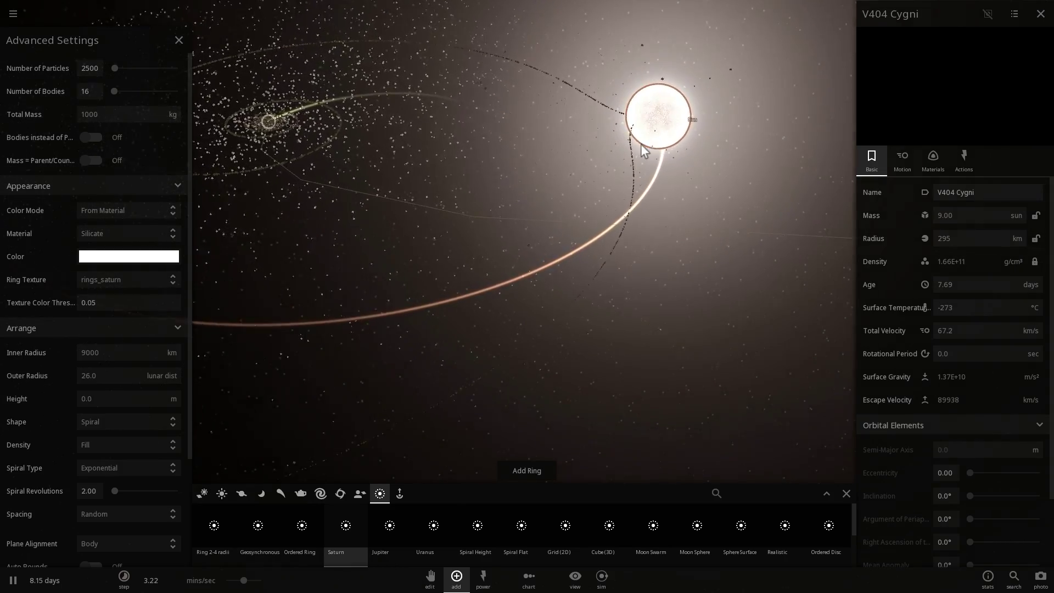
scroll(667, 113, "down", 5)
right_click_drag(602, 175, 504, 177)
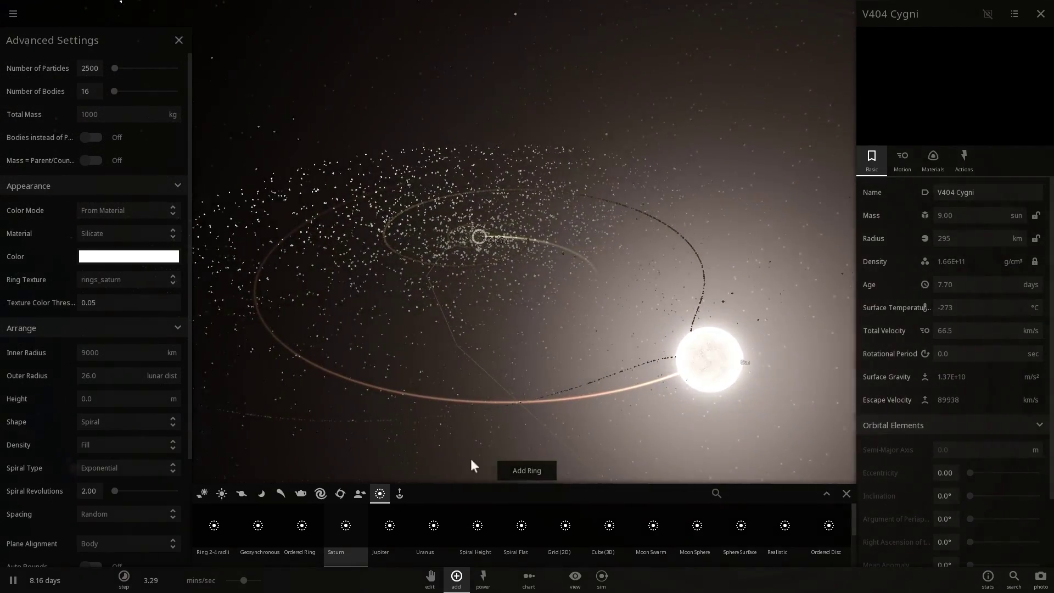
left_click(123, 491)
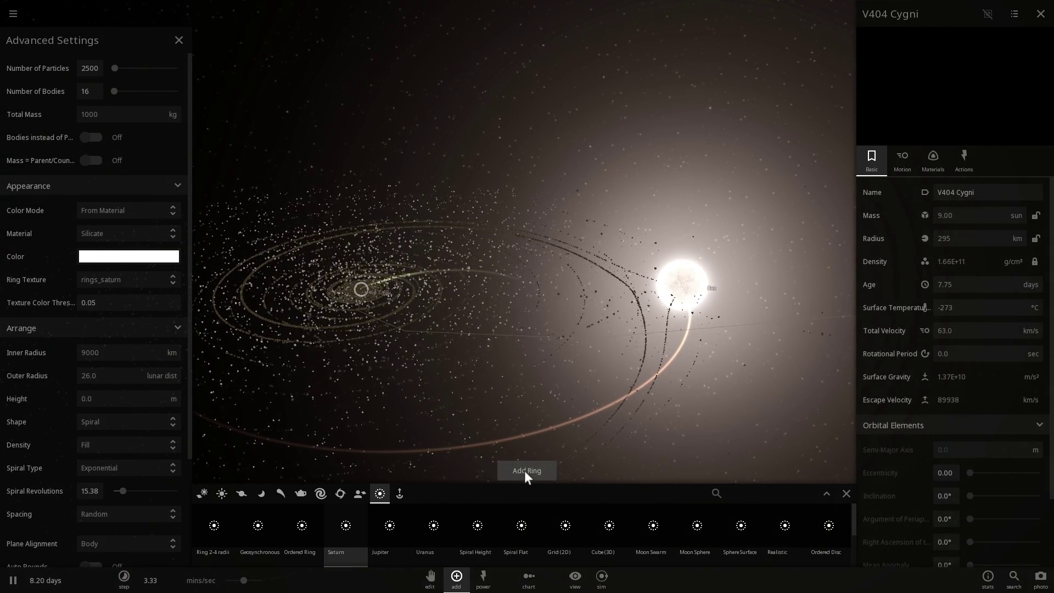
right_click_drag(555, 397, 691, 363)
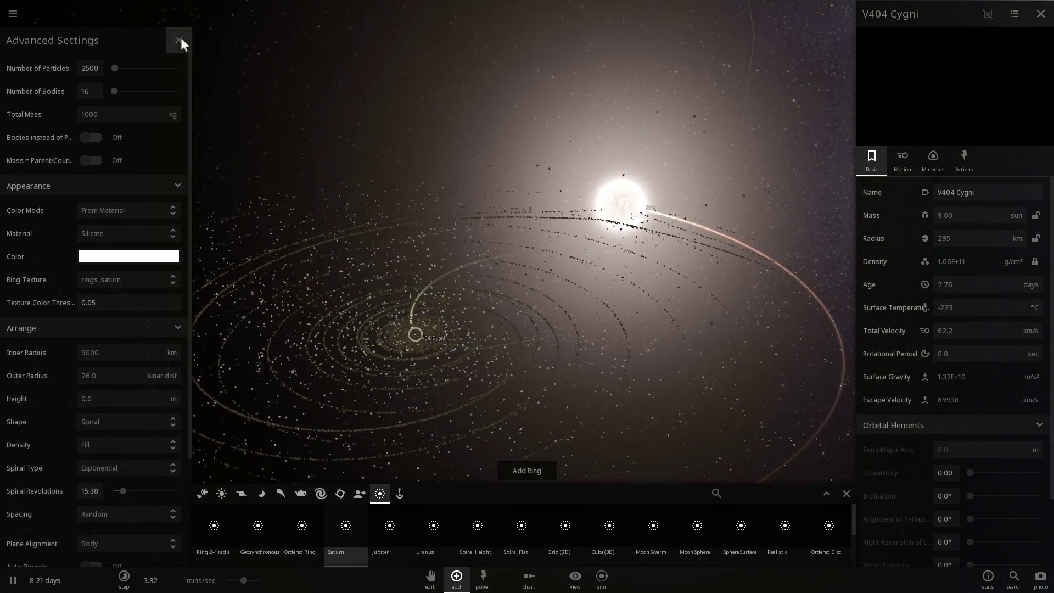
left_click(178, 41)
Examine the spiral particle disk around V404 Cygni and the orbiting Sun from several angles and distances
right_click_drag(419, 231, 499, 224)
left_click_drag(501, 231, 389, 199)
scroll(394, 188, "down", 1)
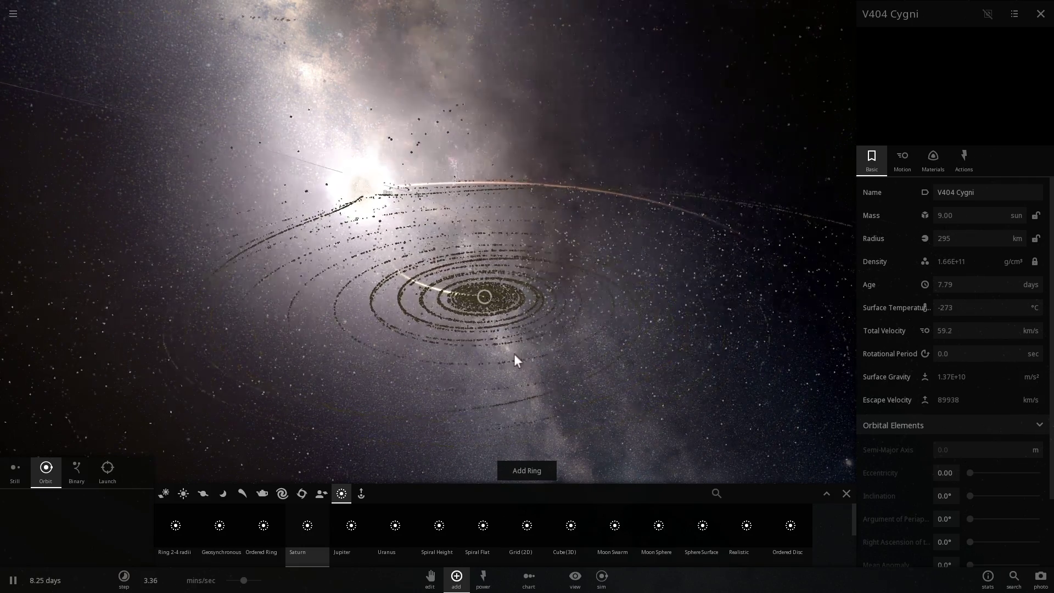
scroll(485, 364, "up", 4)
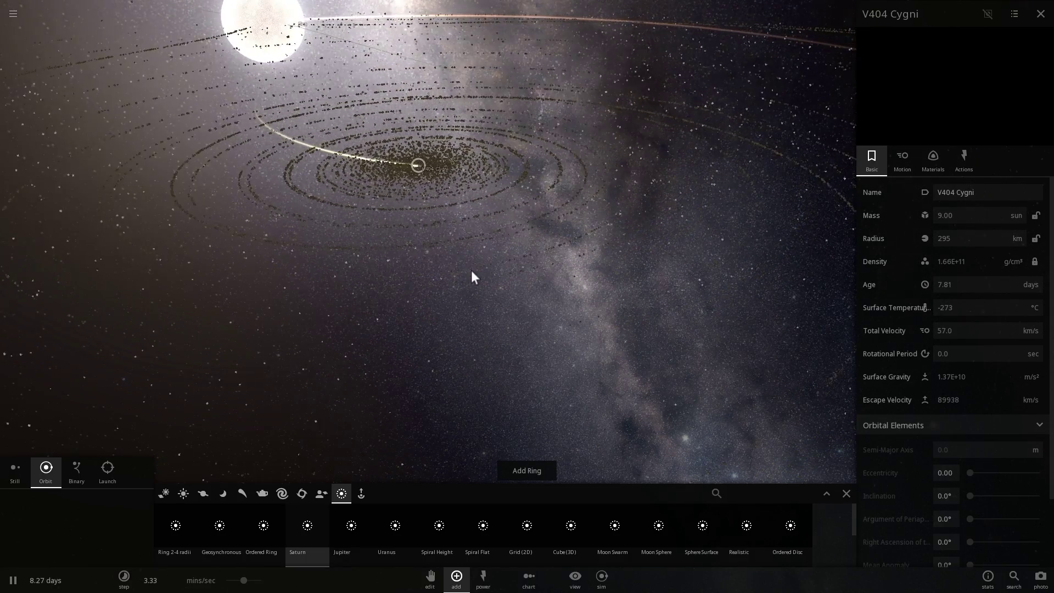
right_click_drag(471, 271, 440, 246)
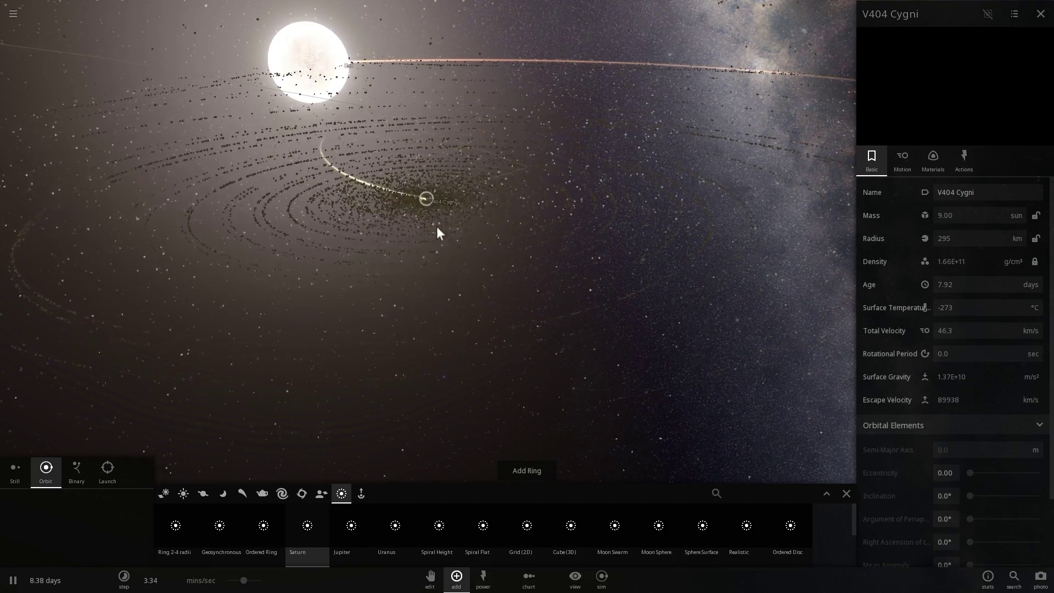
right_click_drag(437, 226, 433, 195)
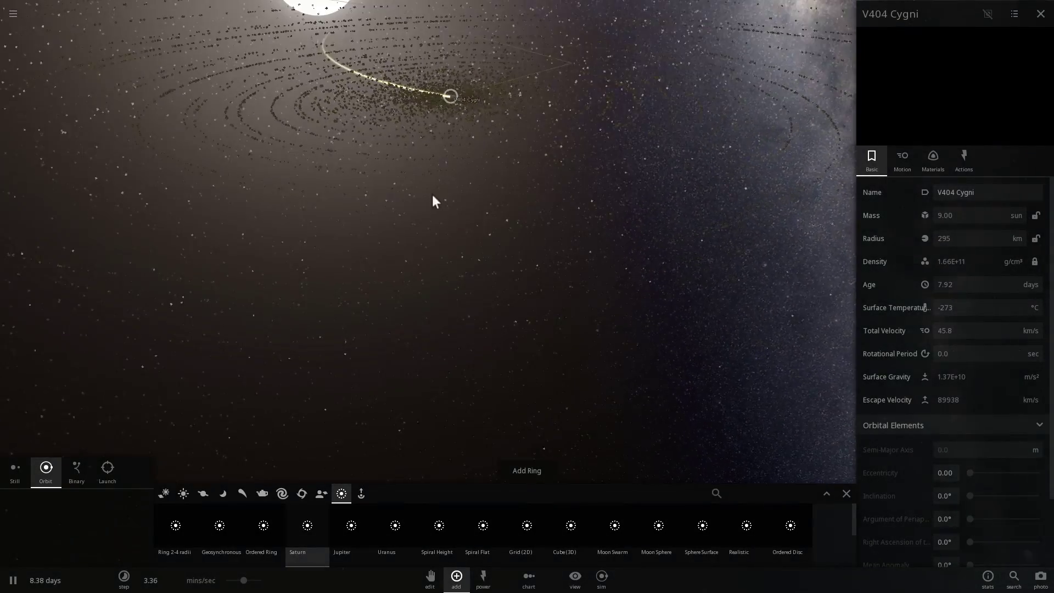
left_click_drag(434, 202, 471, 275)
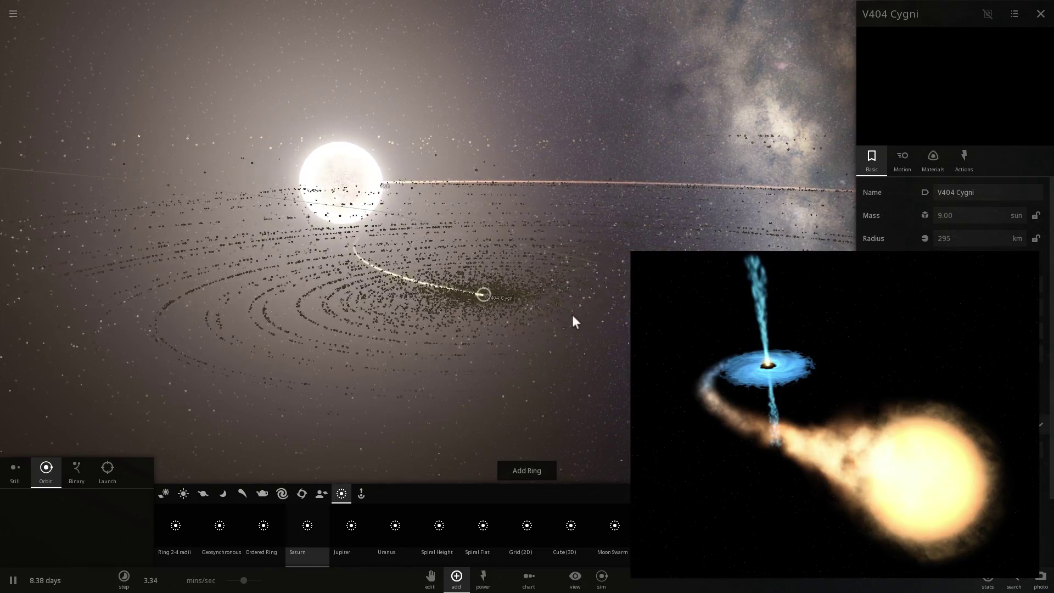
Inspect the layered spiral rings around V404 Cygni and their position relative to the Sun from different sides and distances
right_click_drag(571, 315, 535, 324)
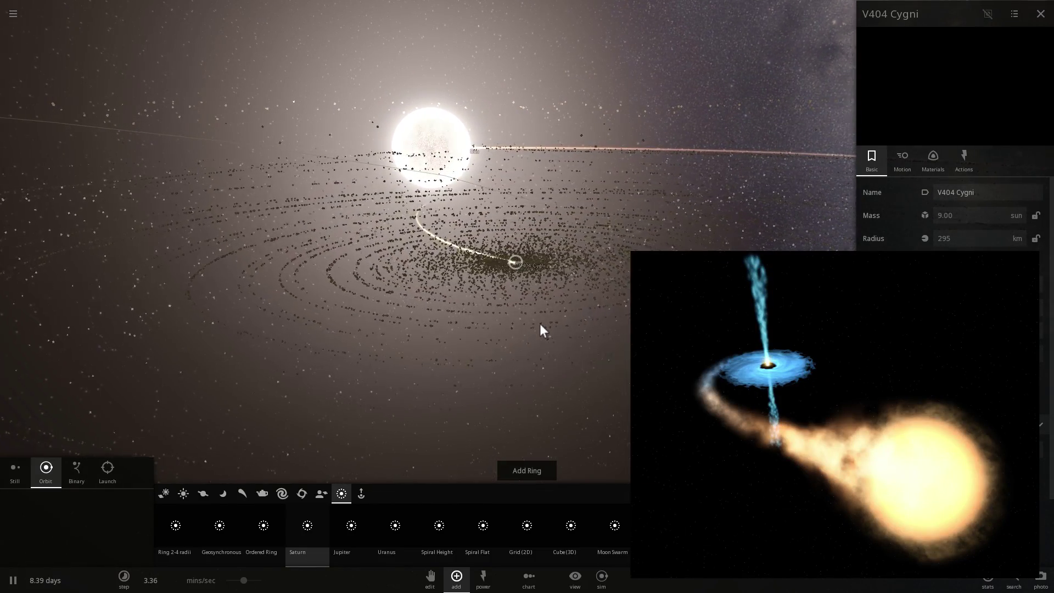
left_click_drag(539, 324, 685, 279)
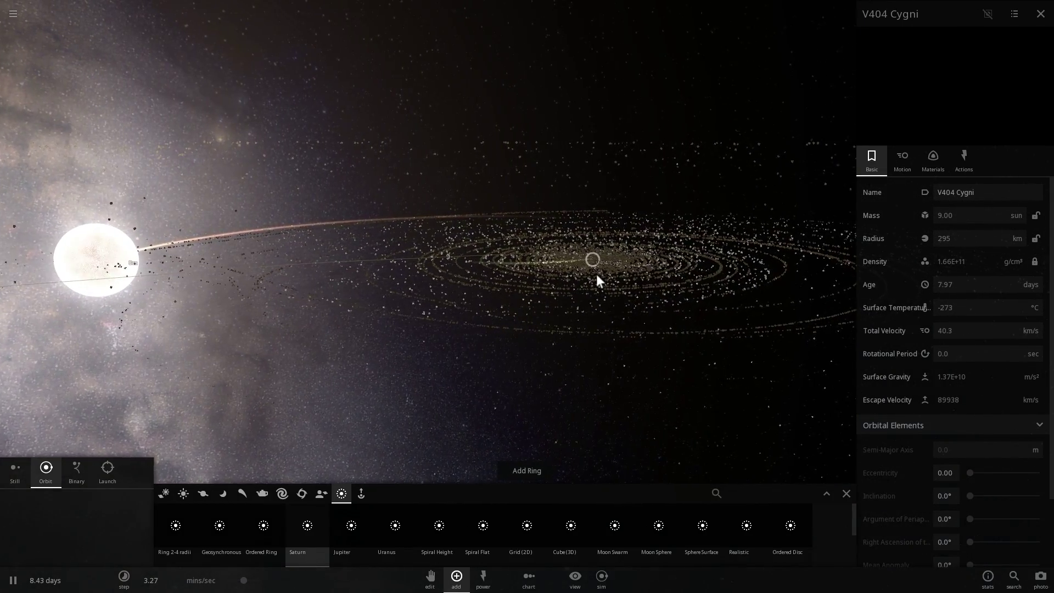
left_click_drag(595, 273, 568, 211)
left_click_drag(439, 246, 400, 249)
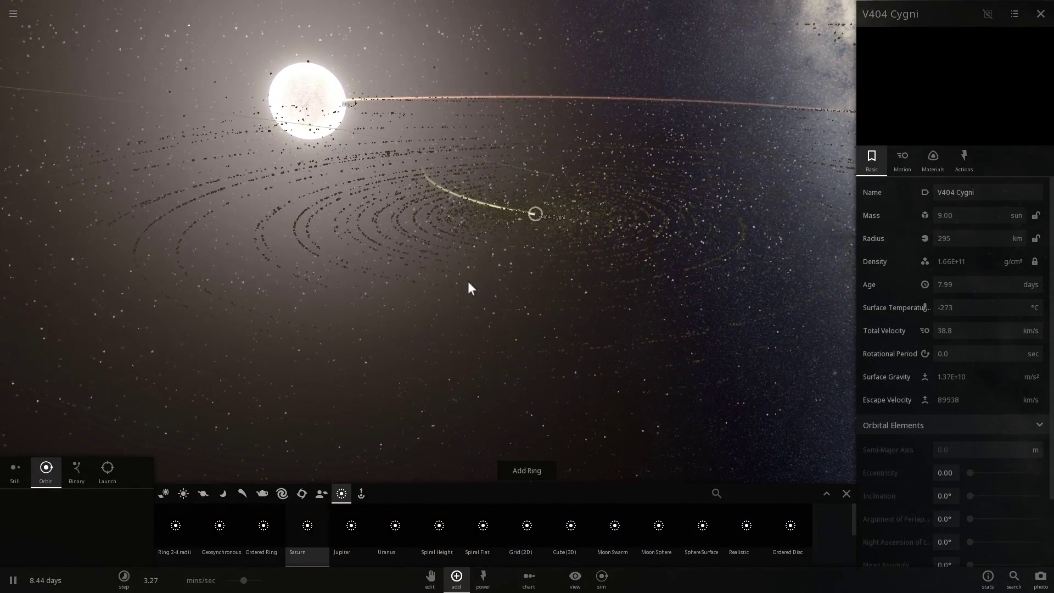
left_click_drag(468, 282, 413, 276)
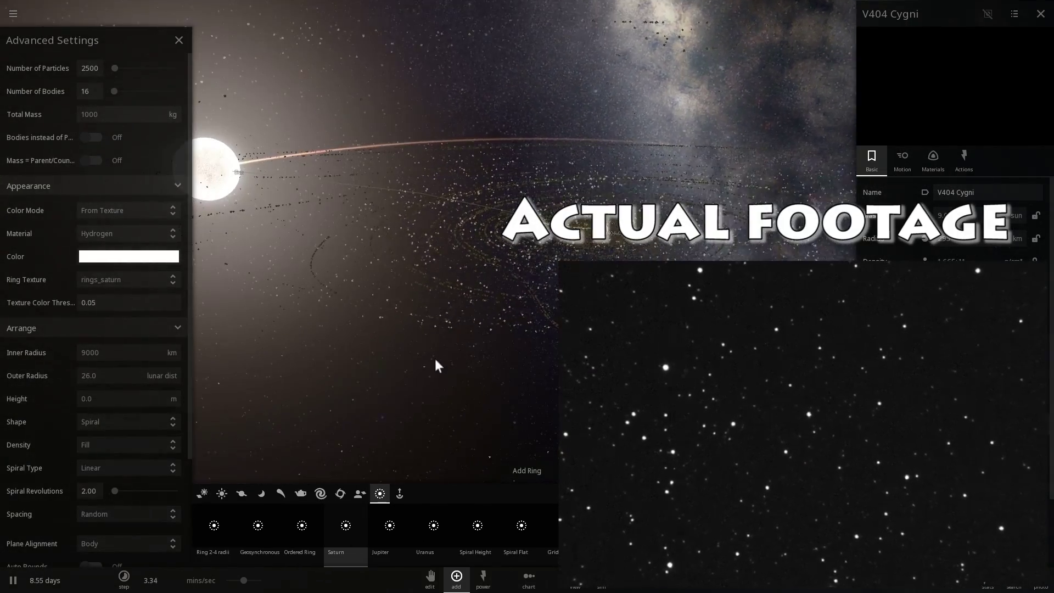
right_click_drag(435, 359, 329, 356)
scroll(338, 373, "down", 1)
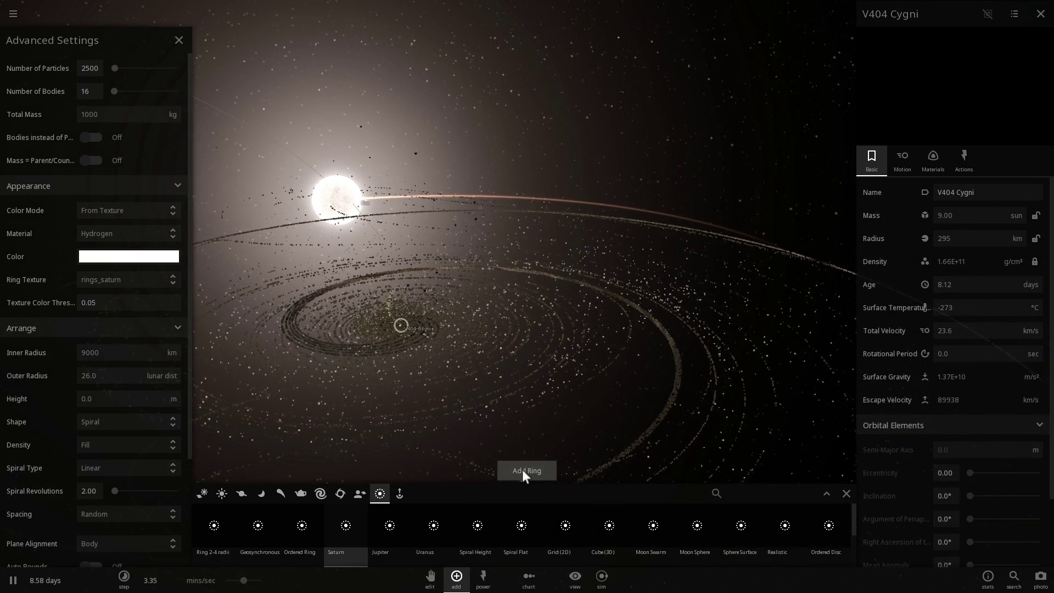
Set the material of the next linear spiral ring to Carbon Dioxide and add the ring around V404 Cygni
left_click(128, 257)
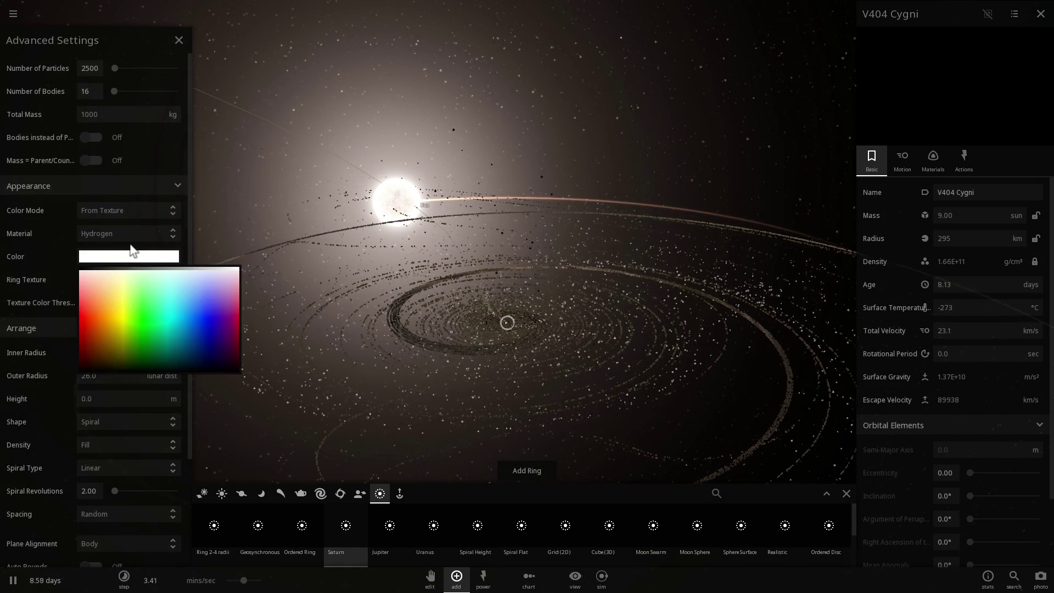
left_click(130, 233)
left_click(129, 217)
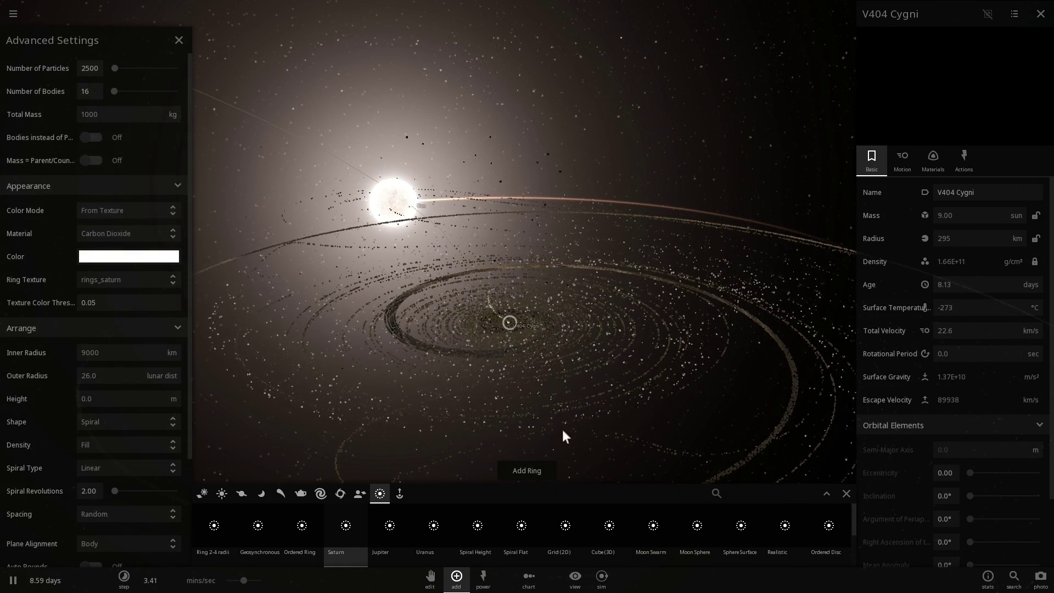
left_click(527, 471)
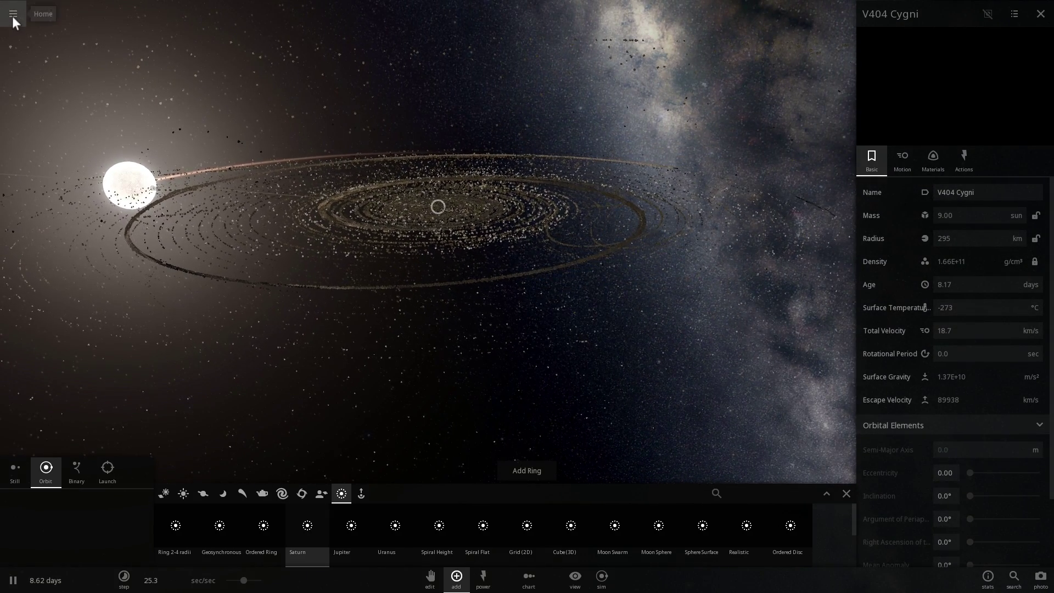
Open the list of existing simulations
left_click(13, 15)
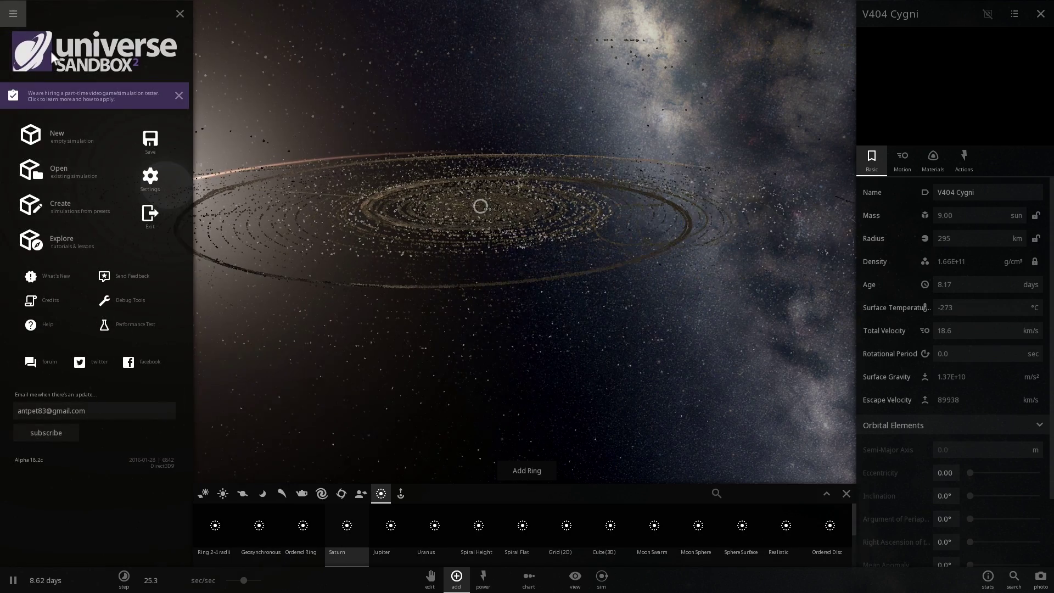
left_click(68, 171)
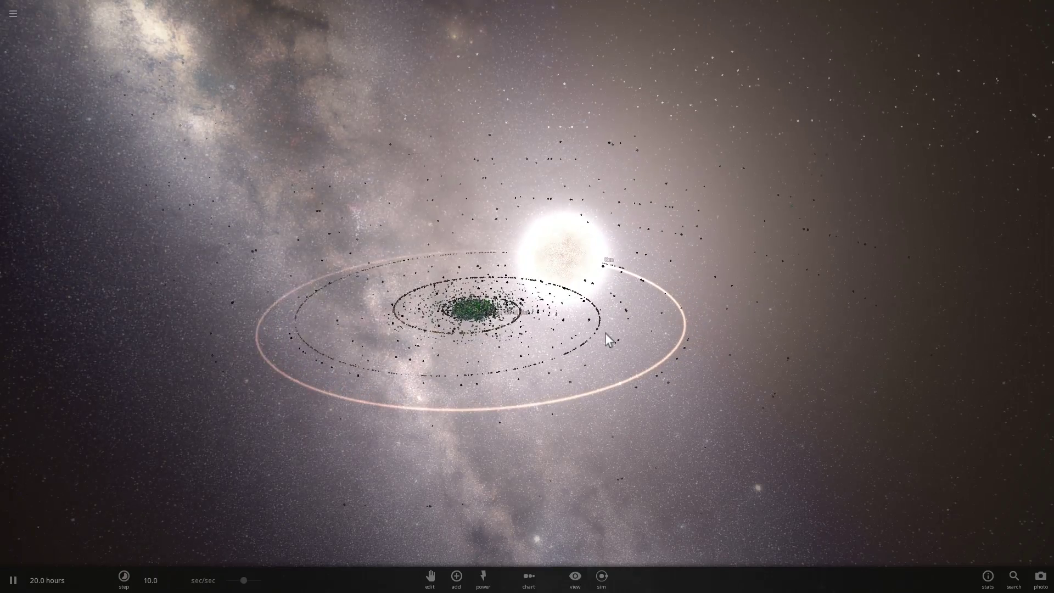
Examine the green particle disk, the surrounding rings and the orbiting Sun up close, from afar and from several angles
right_click_drag(605, 333, 562, 335)
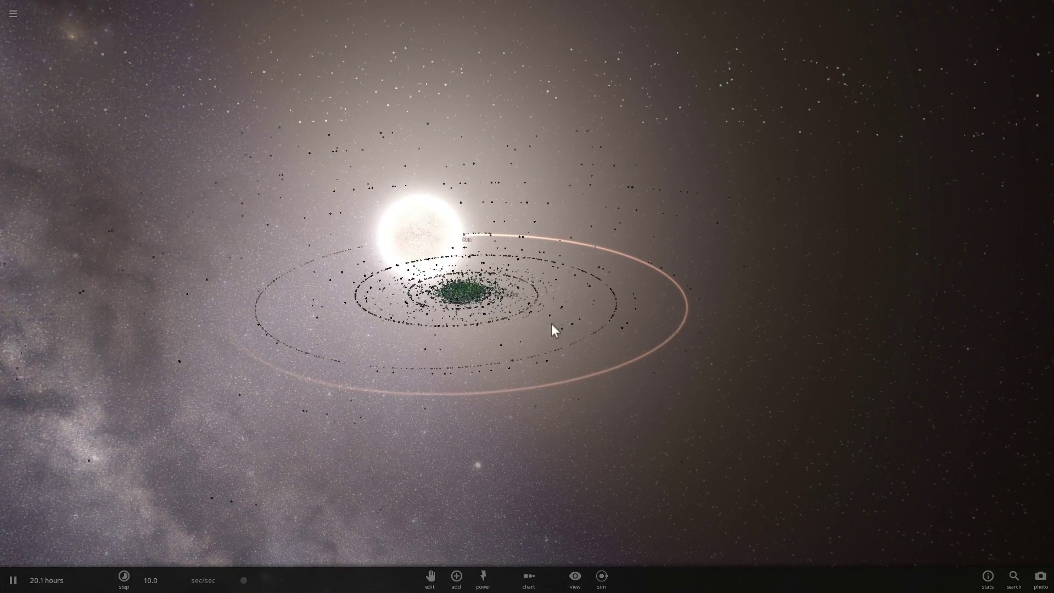
scroll(529, 349, "down", 3)
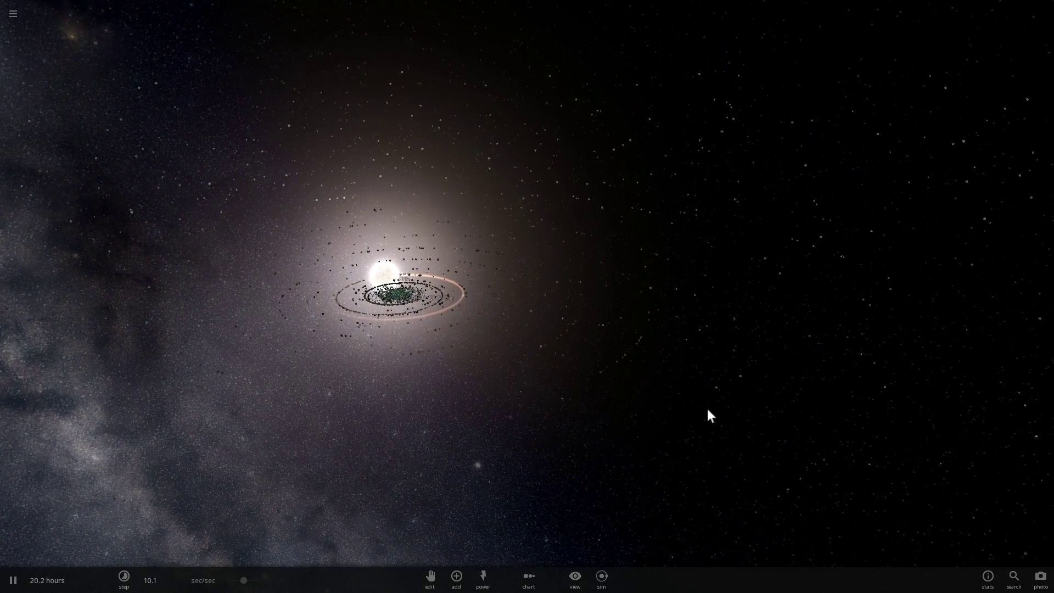
scroll(586, 409, "up", 3)
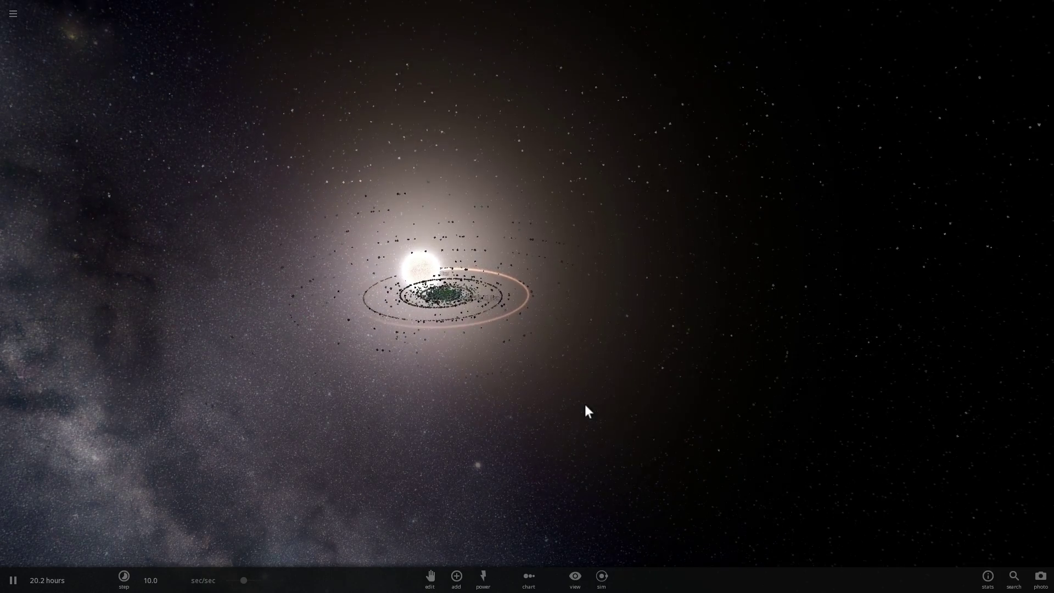
scroll(536, 419, "up", 5)
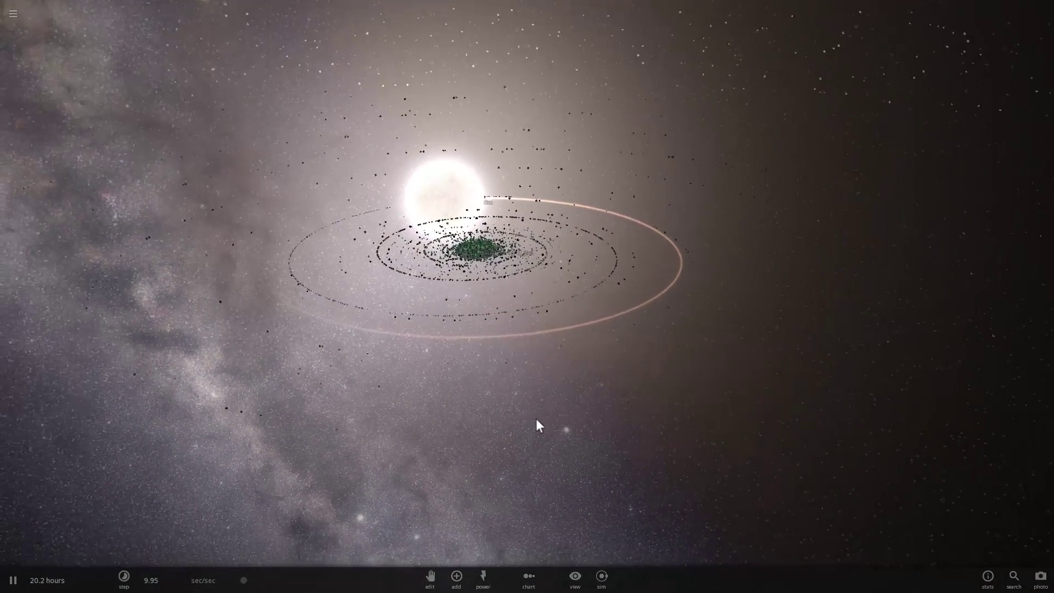
scroll(499, 357, "up", 4)
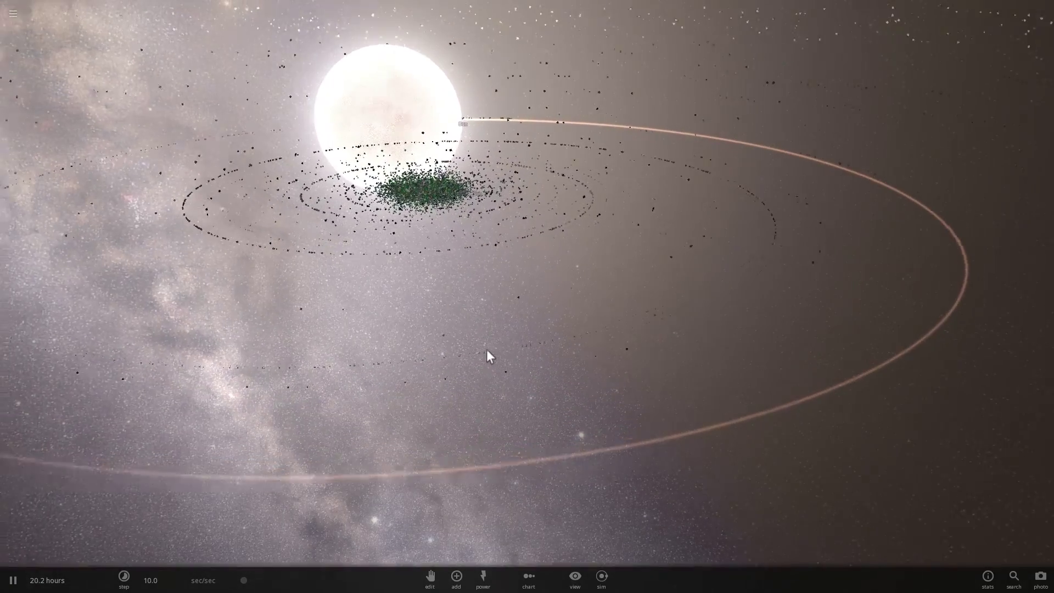
scroll(473, 340, "up", 4)
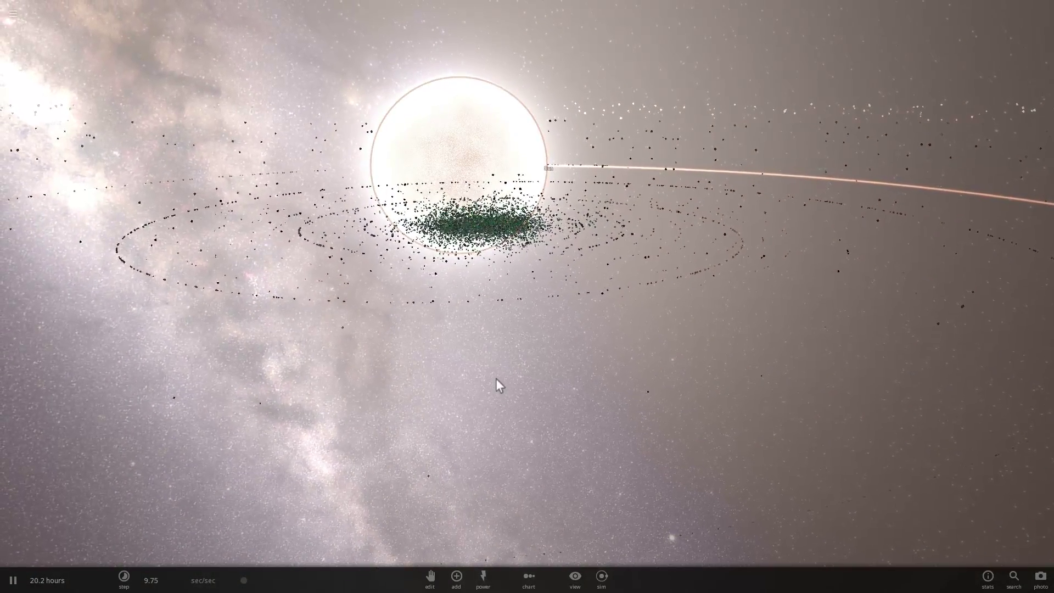
scroll(514, 319, "up", 4)
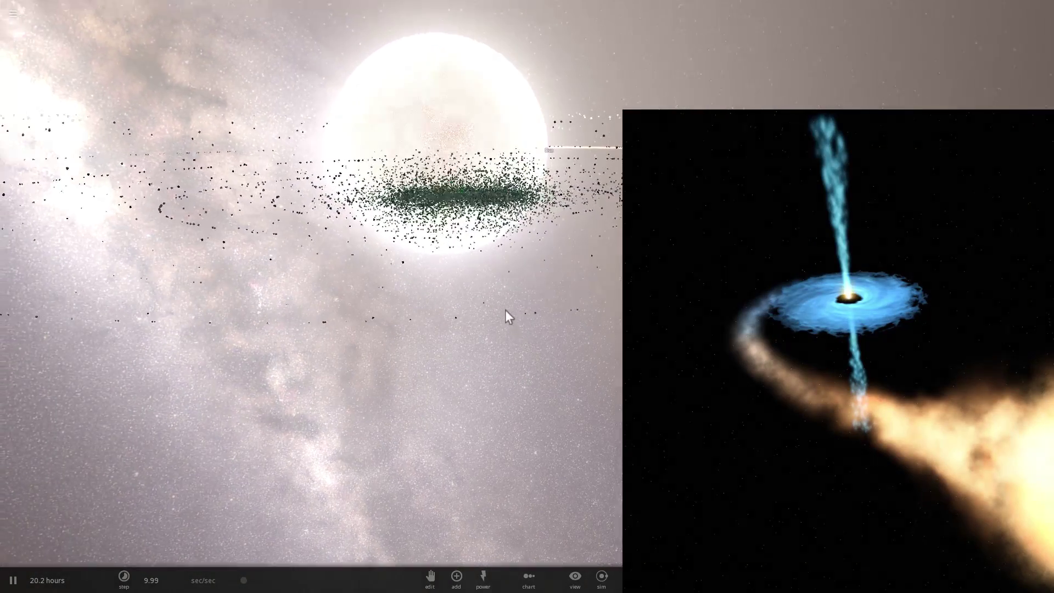
scroll(501, 301, "up", 3)
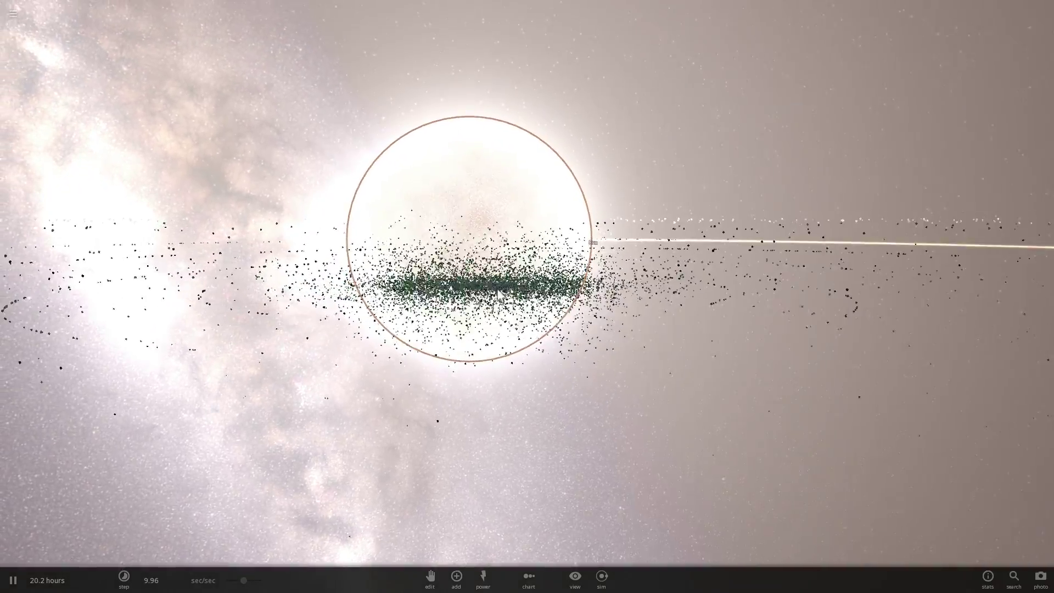
scroll(500, 291, "up", 4)
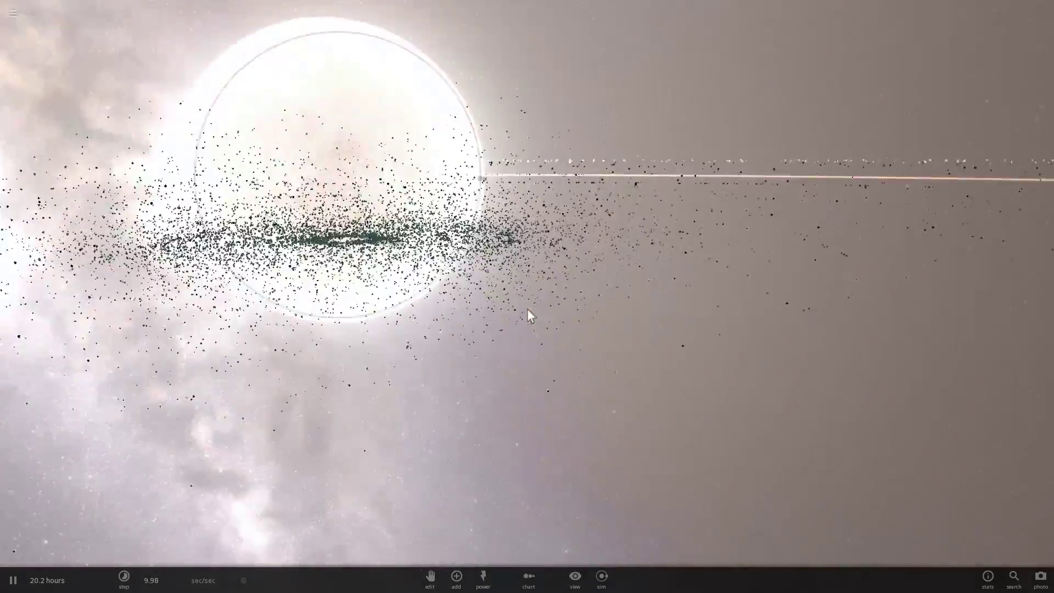
scroll(542, 335, "down", 5)
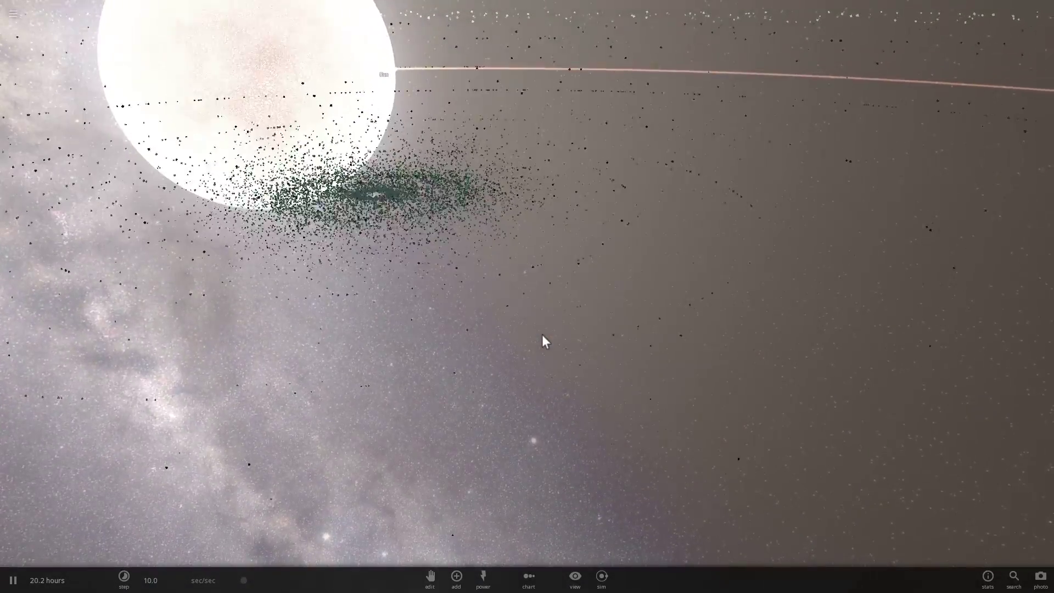
scroll(486, 291, "down", 3)
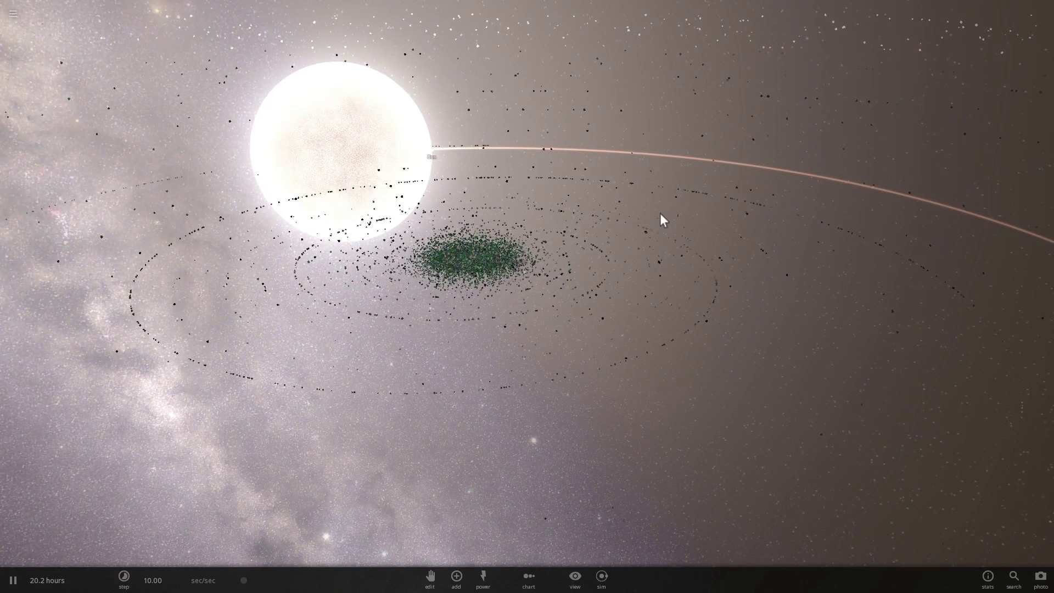
scroll(657, 254, "down", 2)
scroll(654, 254, "down", 3)
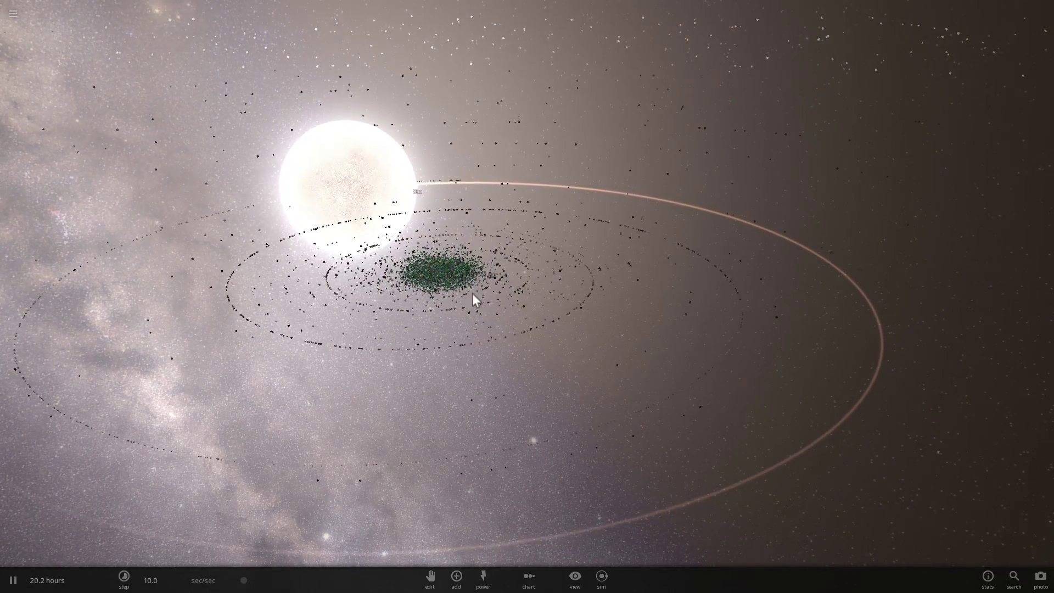
scroll(456, 357, "up", 5)
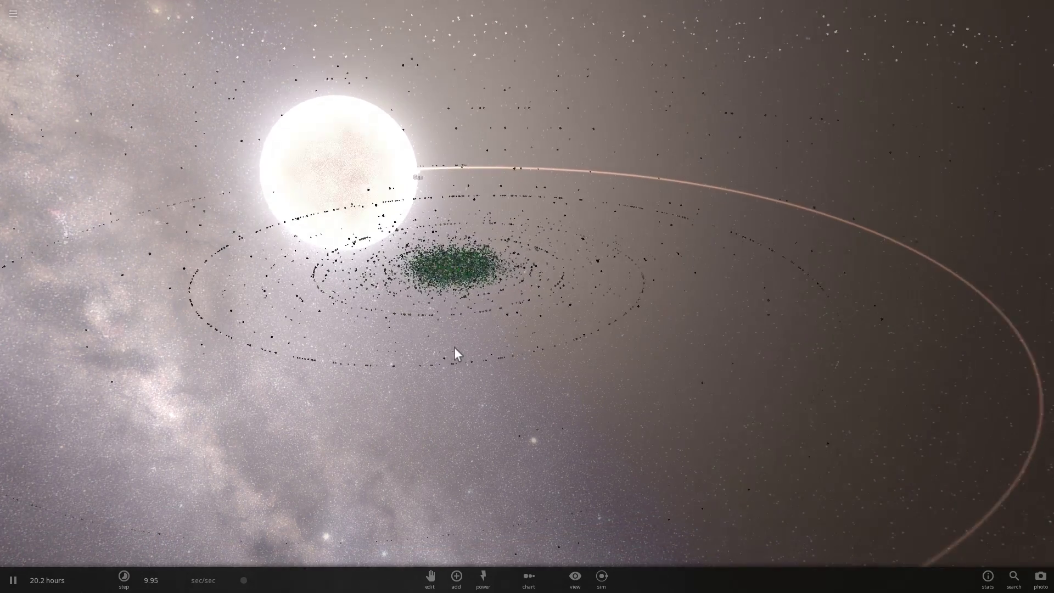
right_click_drag(494, 367, 442, 340)
scroll(444, 346, "up", 2)
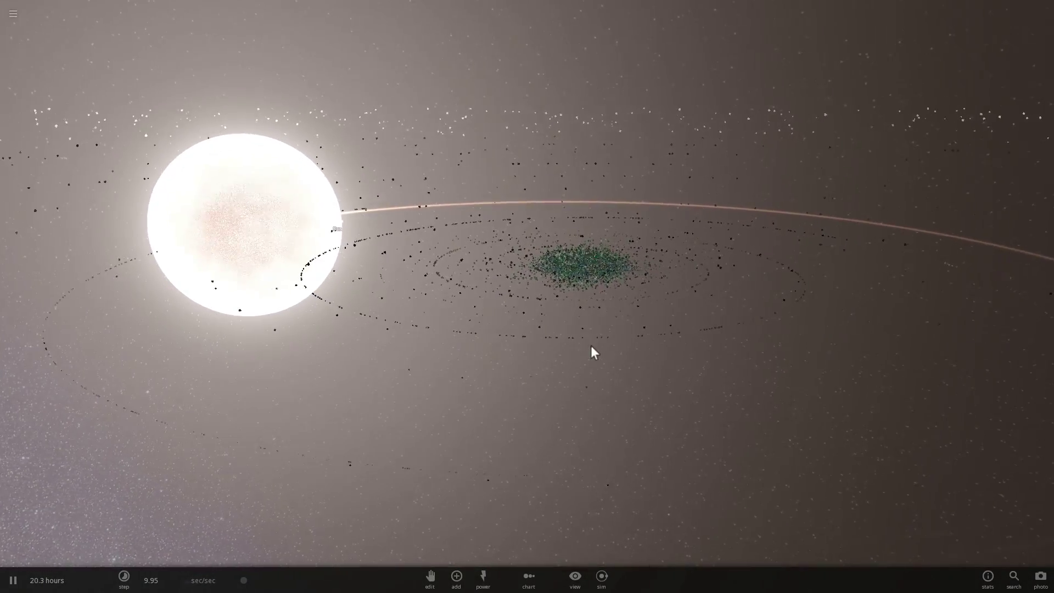
scroll(588, 347, "down", 4)
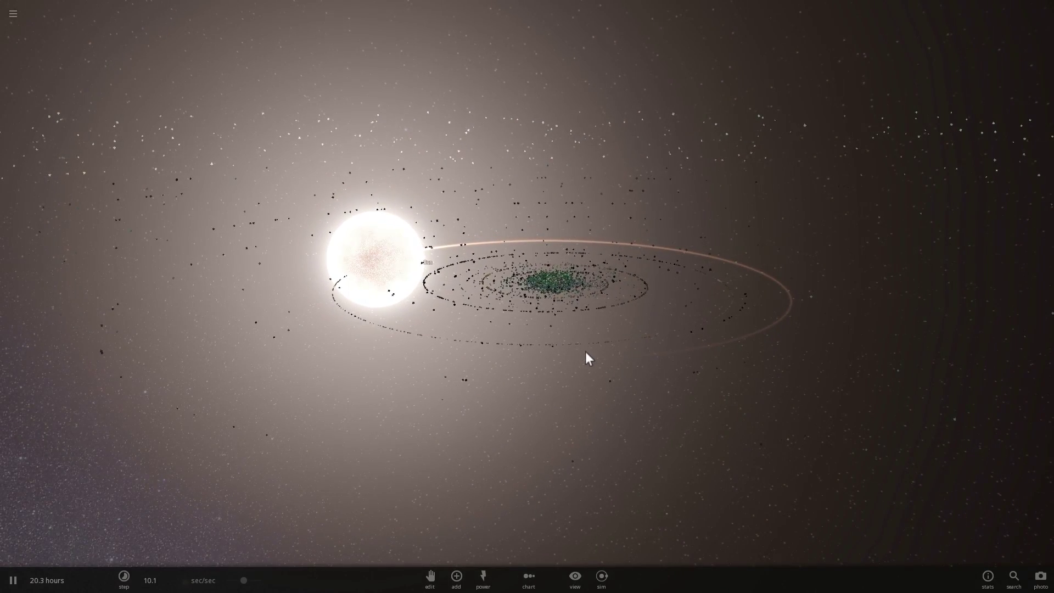
right_click_drag(585, 351, 598, 347)
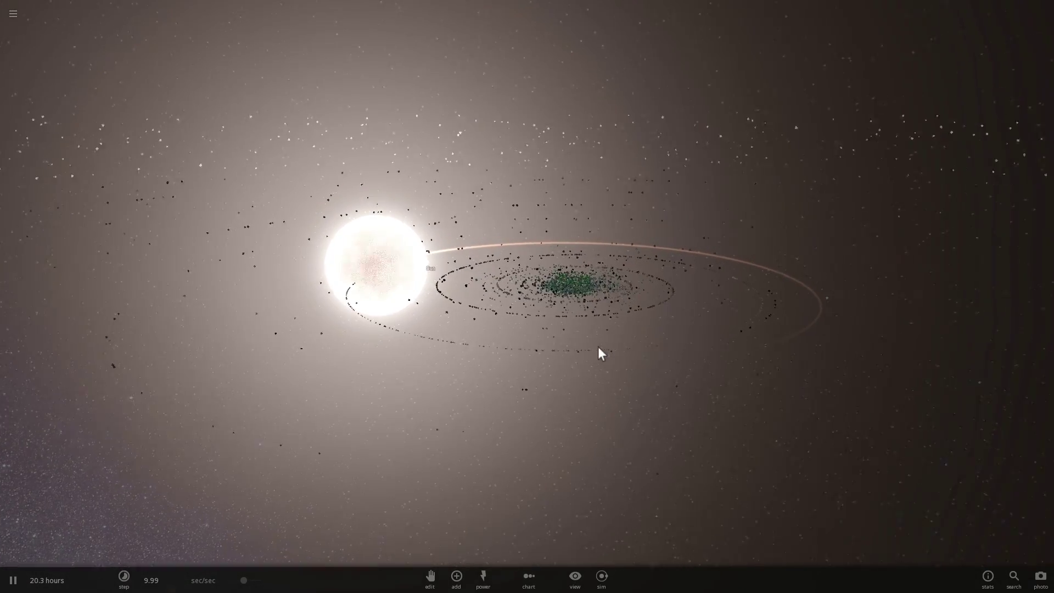
scroll(598, 347, "up", 2)
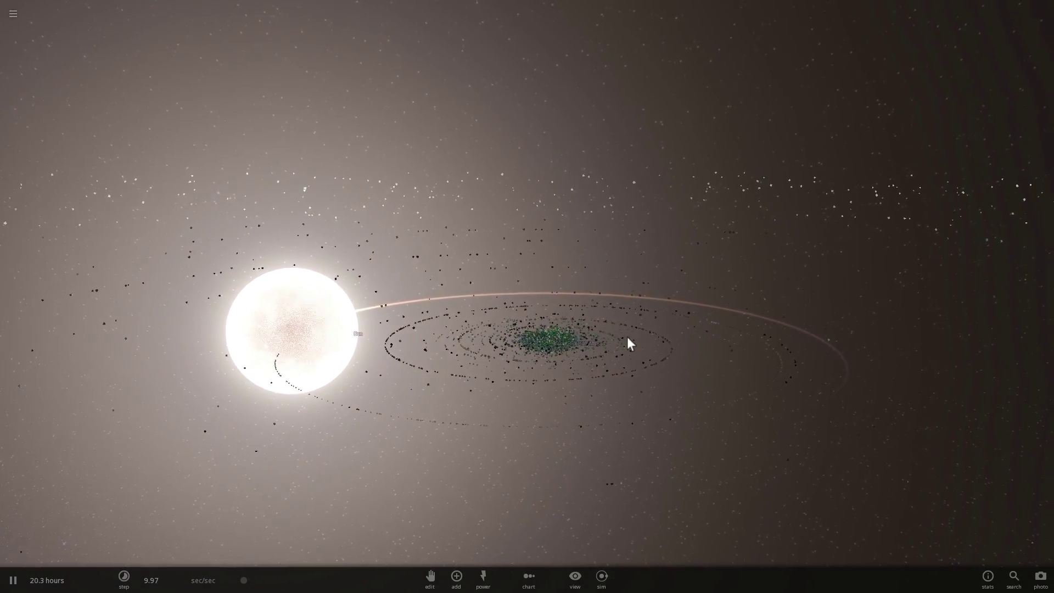
scroll(627, 337, "up", 2)
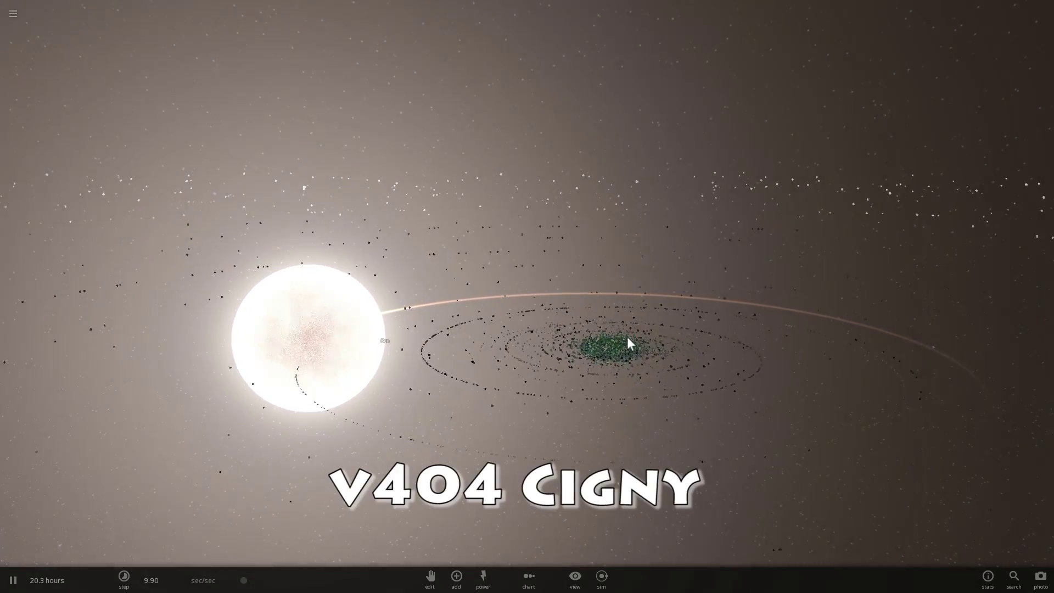
scroll(627, 338, "up", 2)
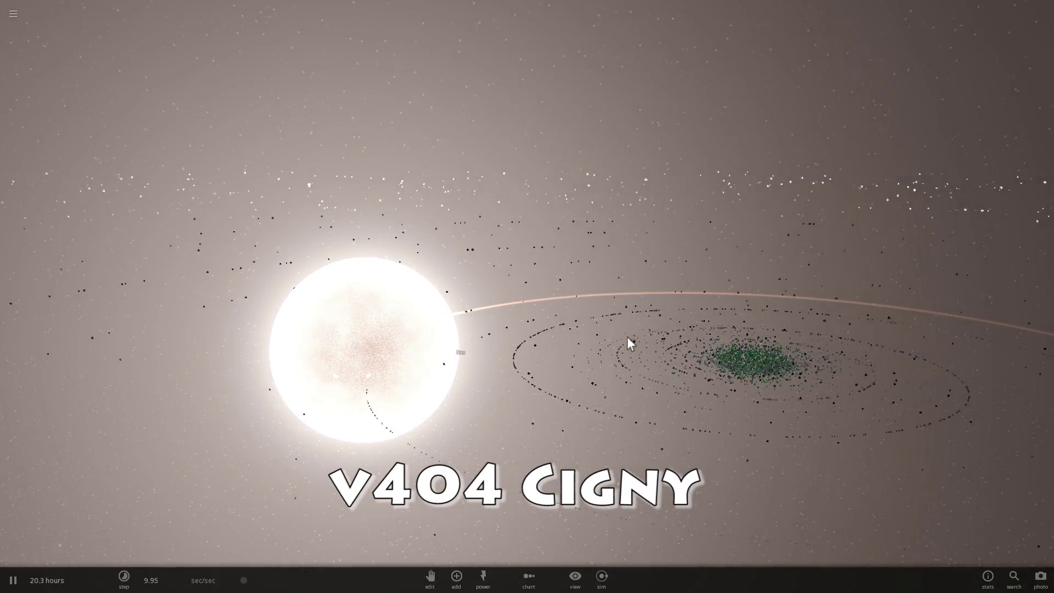
scroll(626, 337, "up", 2)
right_click_drag(627, 336, 522, 340)
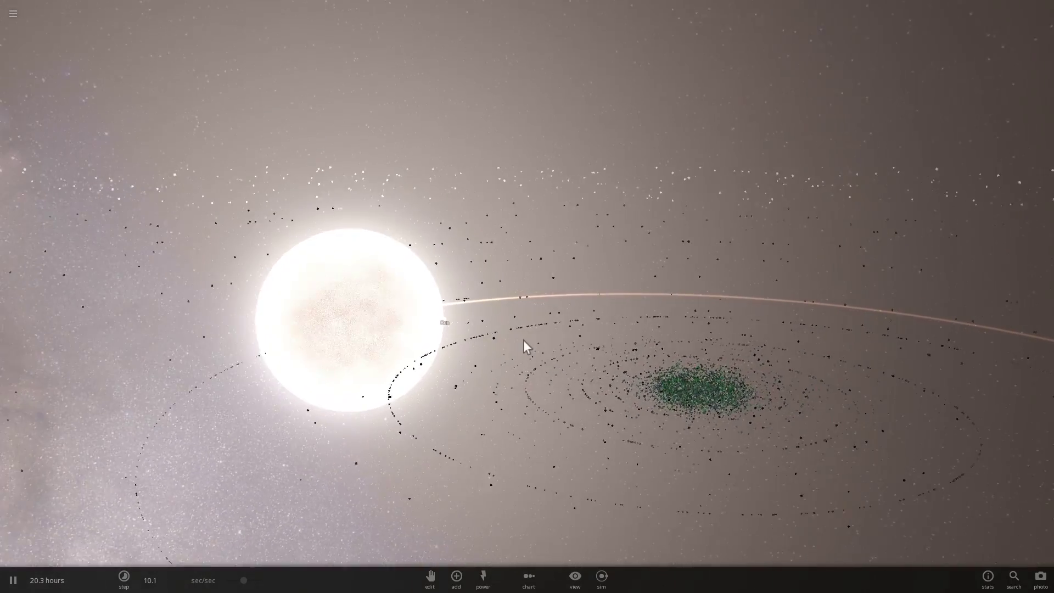
left_click_drag(523, 342, 539, 364)
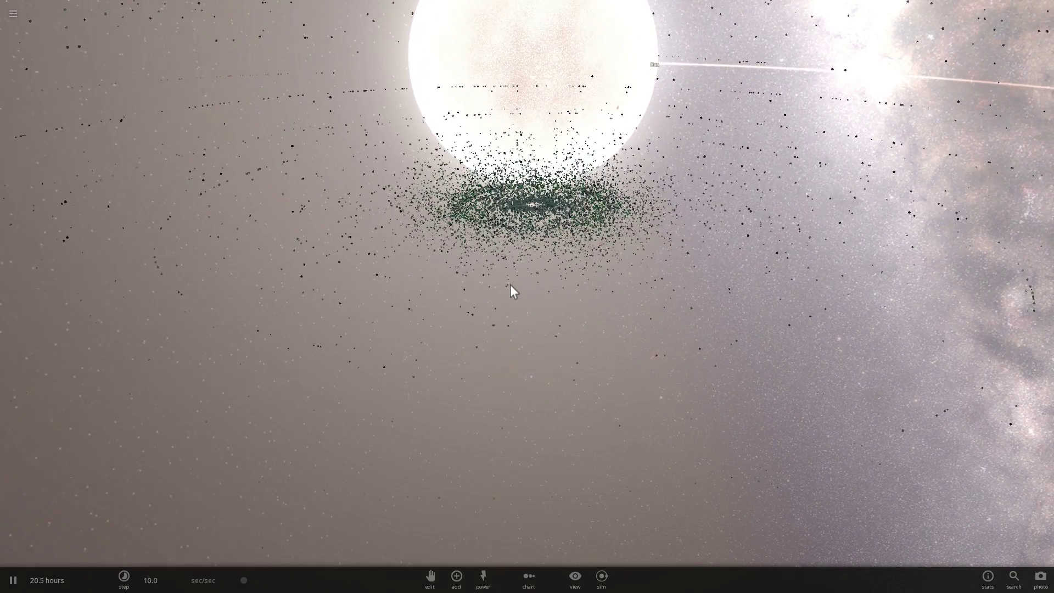
left_click_drag(510, 284, 518, 275)
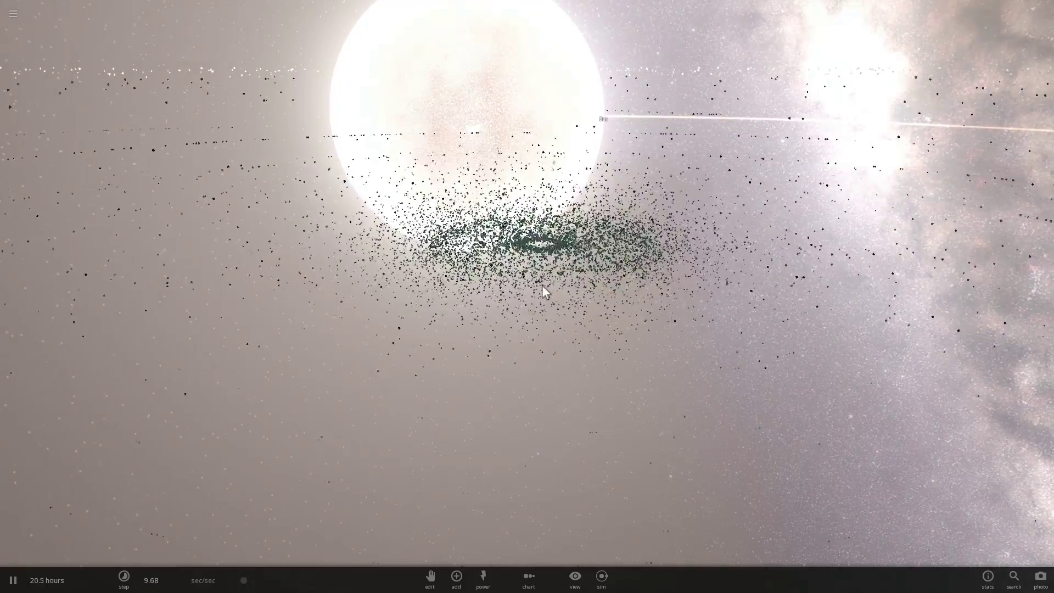
right_click_drag(543, 291, 467, 288)
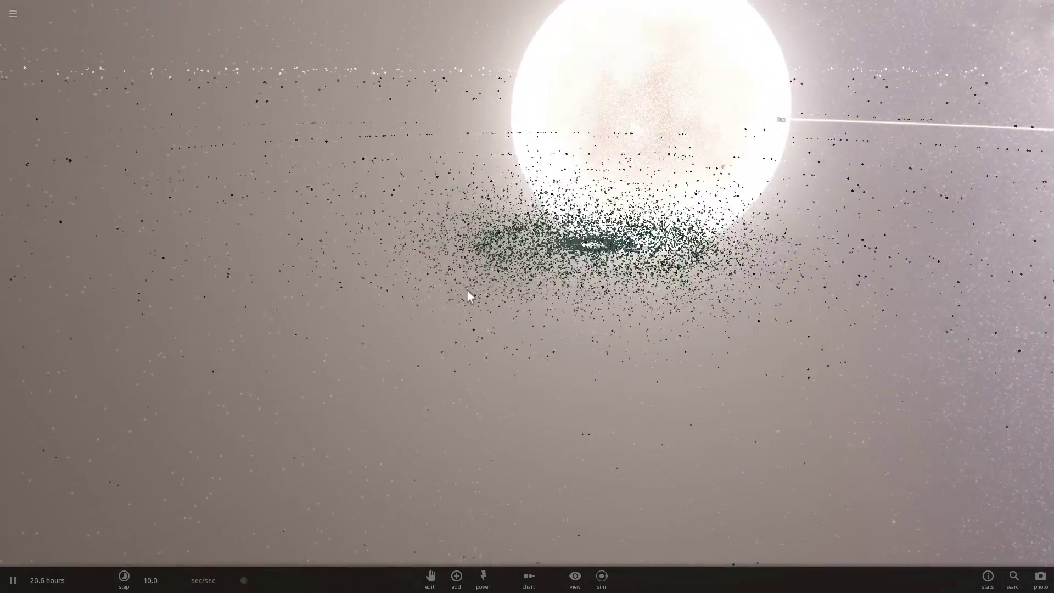